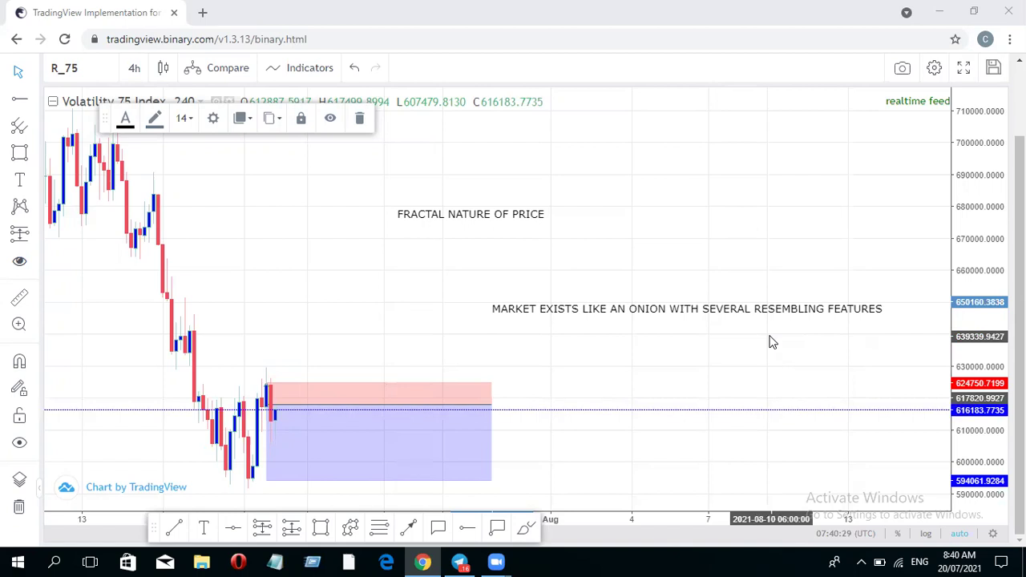
- Place the onion note up and left, aligned directly under the FRACTAL NATURE OF PRICE label
drag(633, 317, 462, 234)
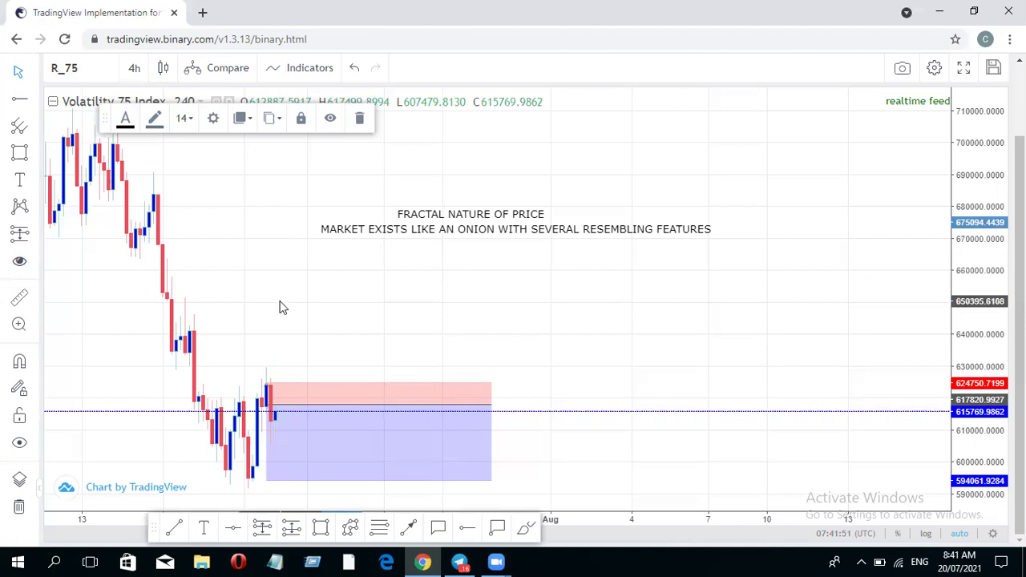
- Pan the 4h chart to earlier candles and check the long position's stop, target and risk/reward ratio
drag(352, 295, 360, 300)
scroll(270, 242, left, 3)
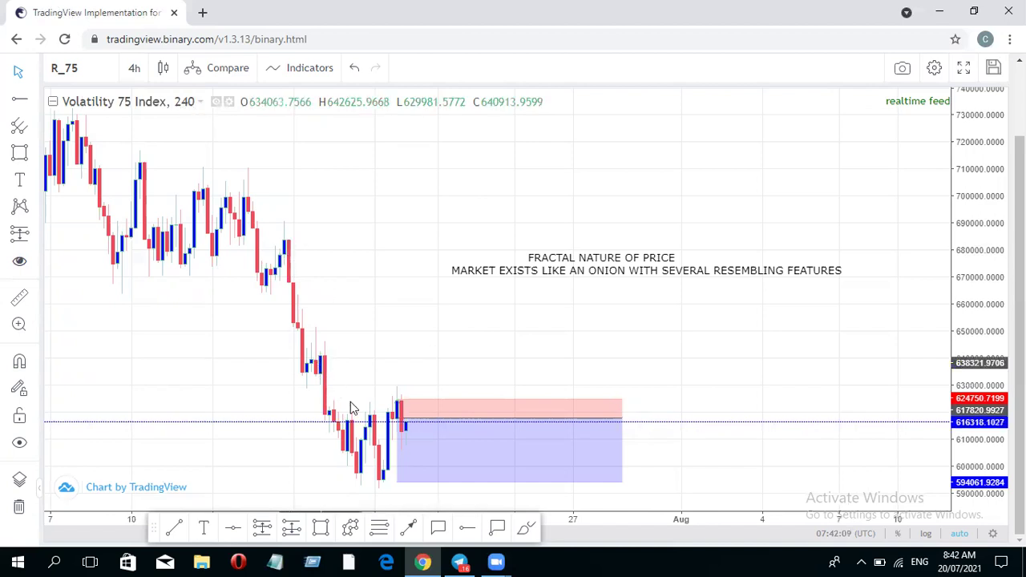
click(397, 417)
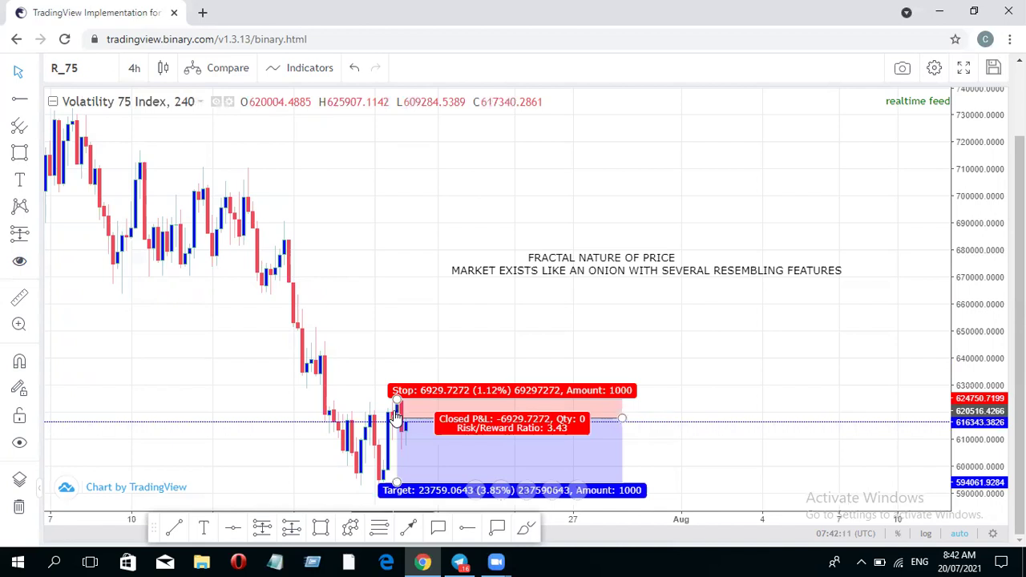
click(307, 171)
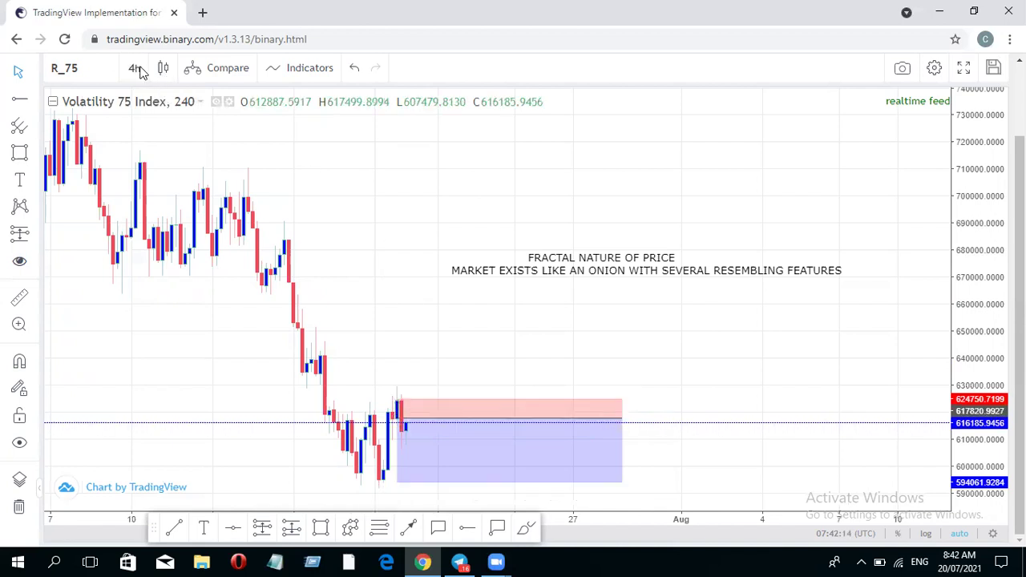
- Change the Volatility 75 Index chart interval from 4h to 1 hour
click(136, 69)
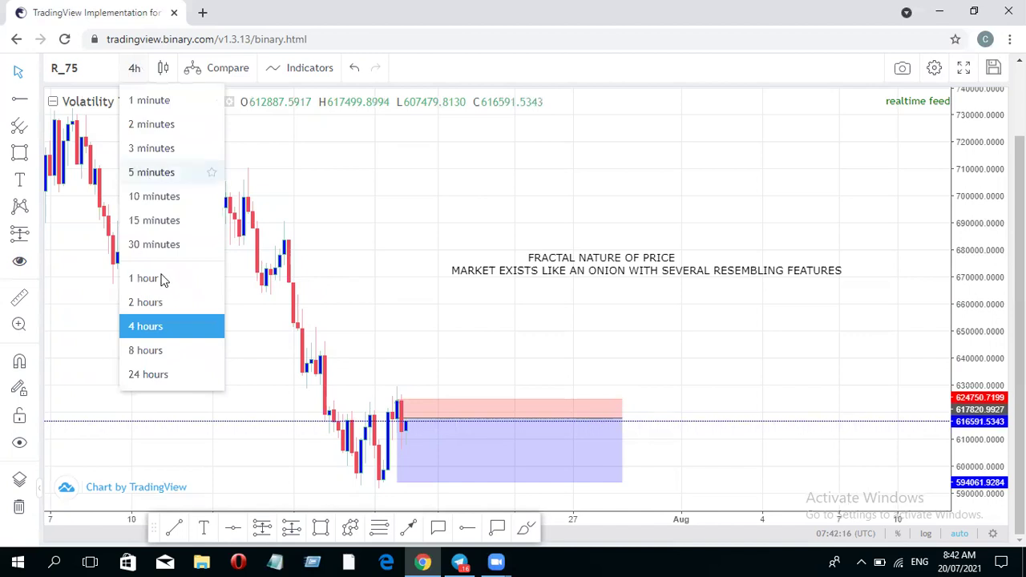
click(148, 278)
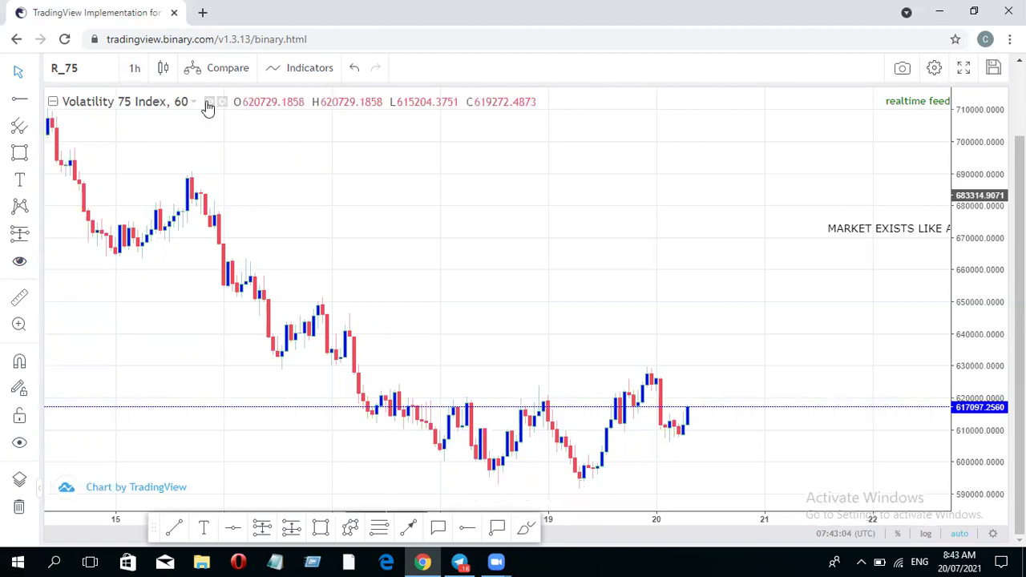
- Set the chart to 15-minute candles and shift the view to earlier price action
click(135, 69)
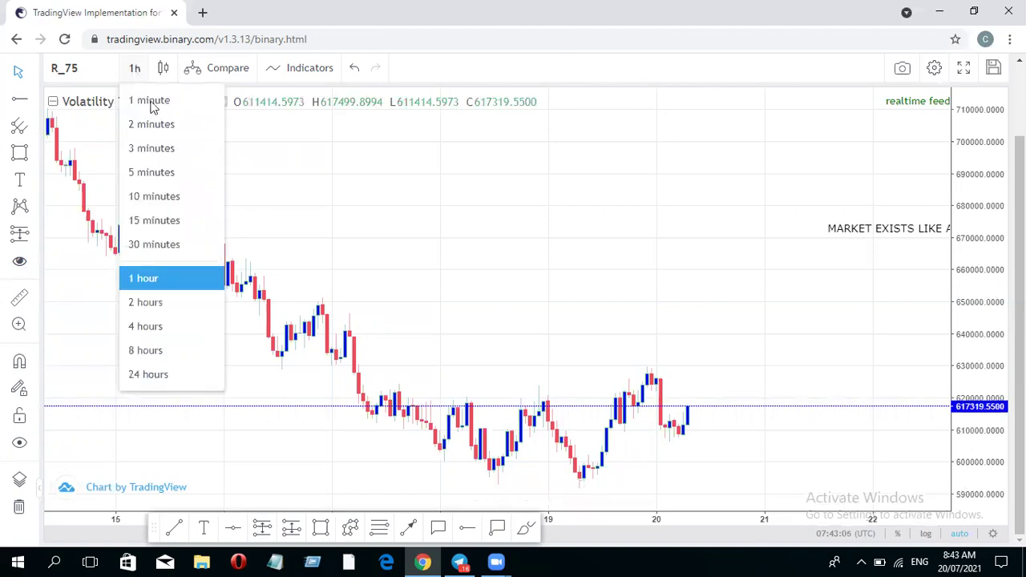
click(163, 226)
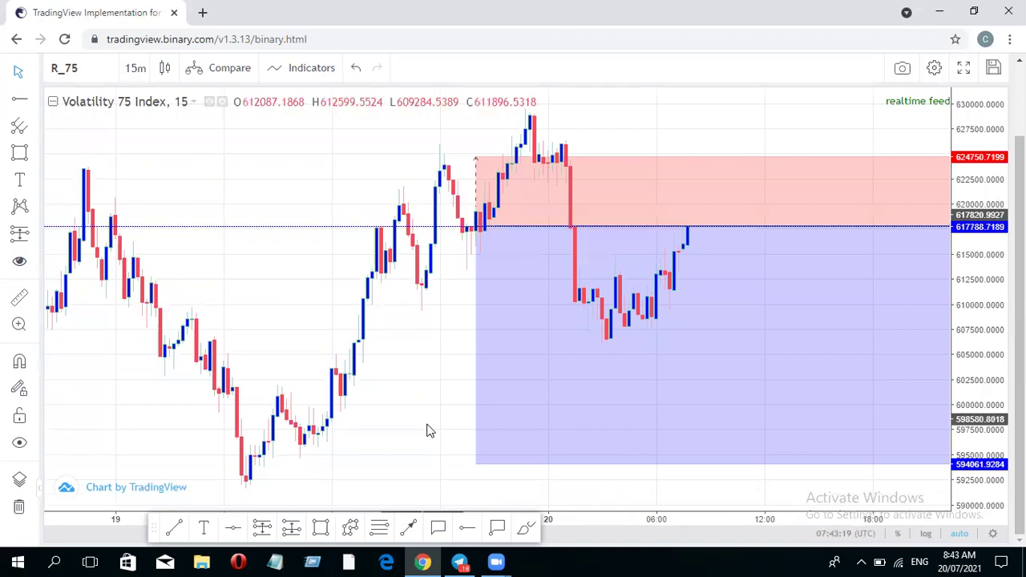
click(577, 489)
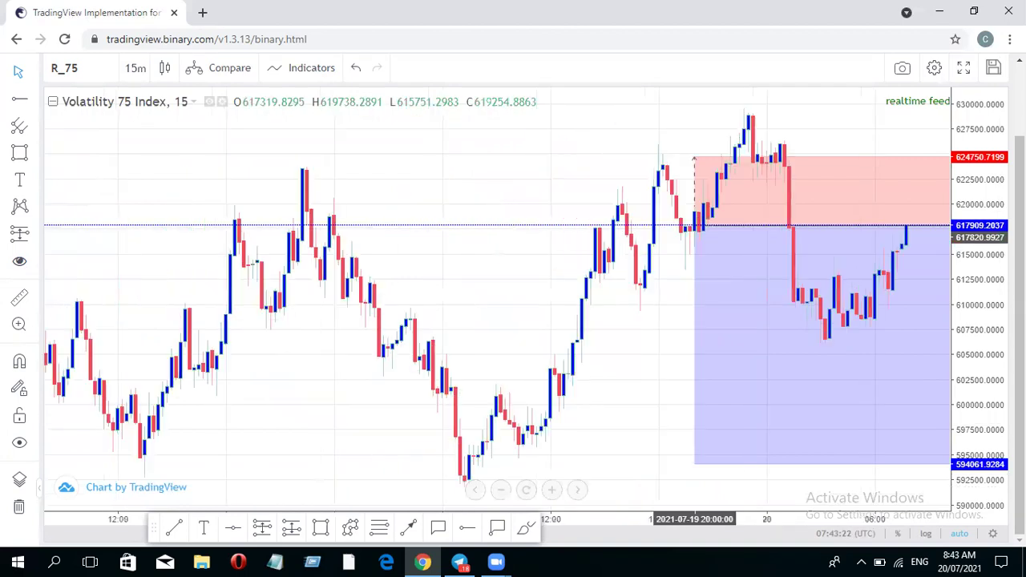
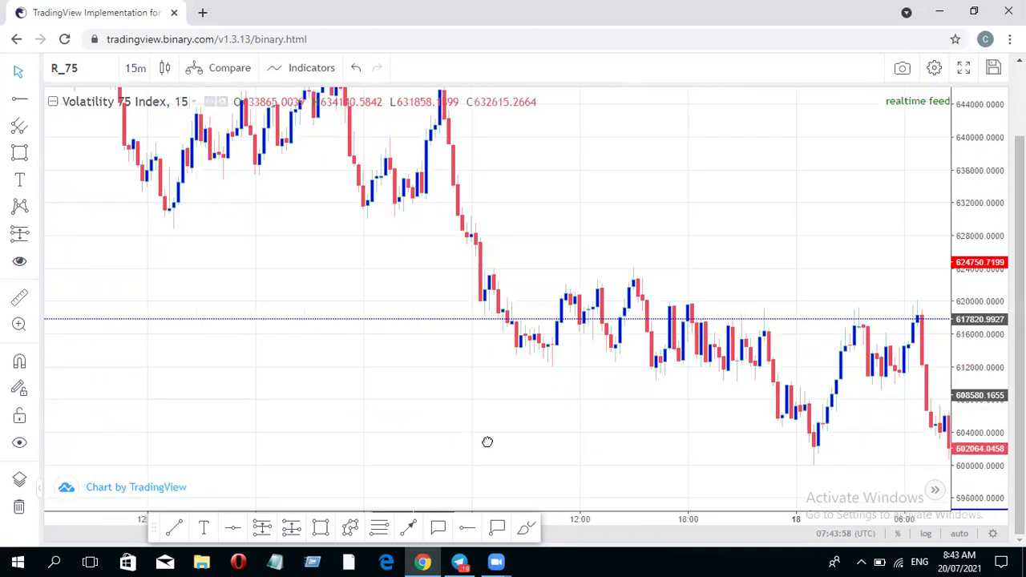
- Pan the Volatility 75 15-minute chart back to show the 16 July price swing
drag(722, 561, 719, 451)
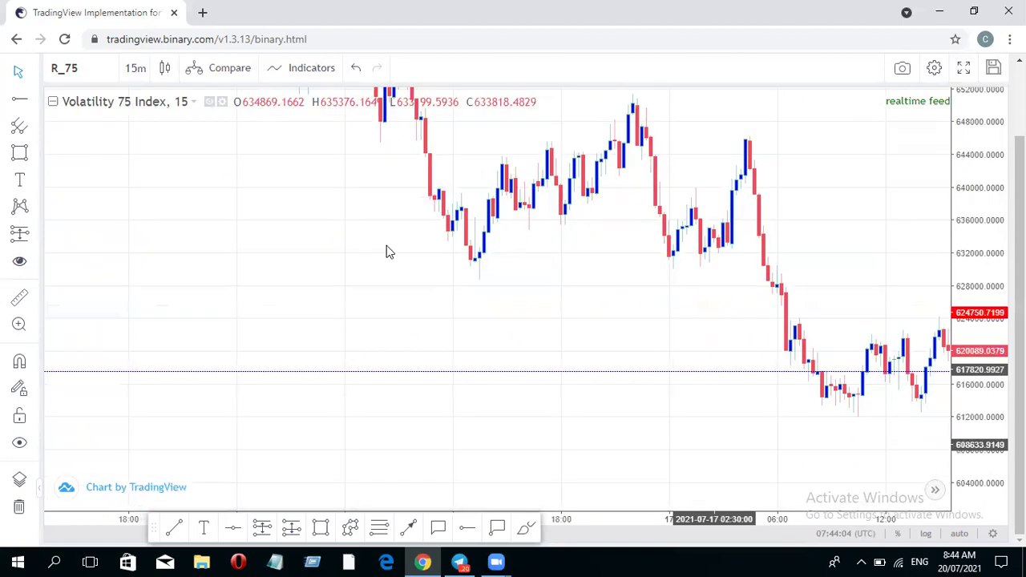
scroll(513, 454, left, 5)
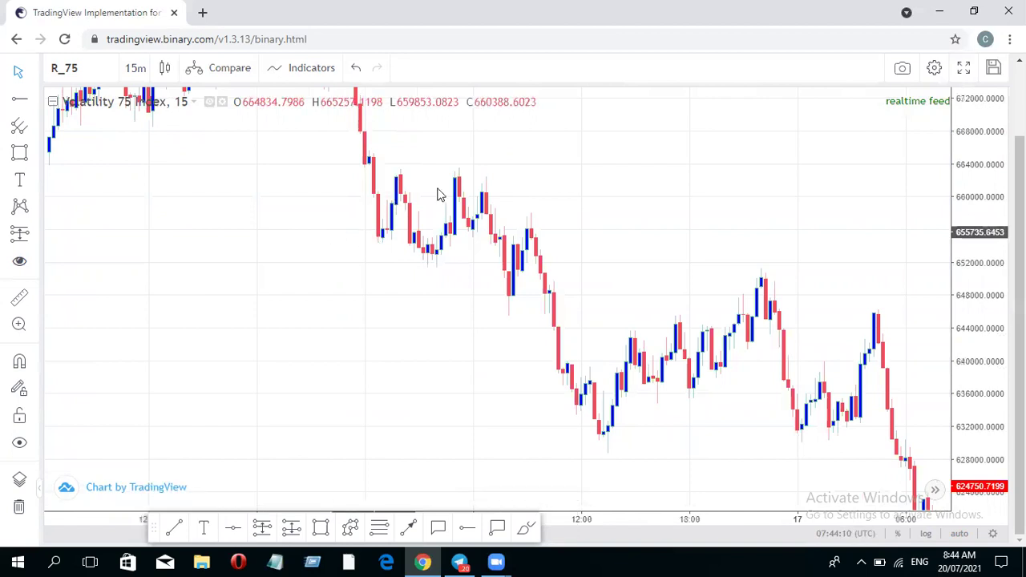
drag(580, 212, 689, 345)
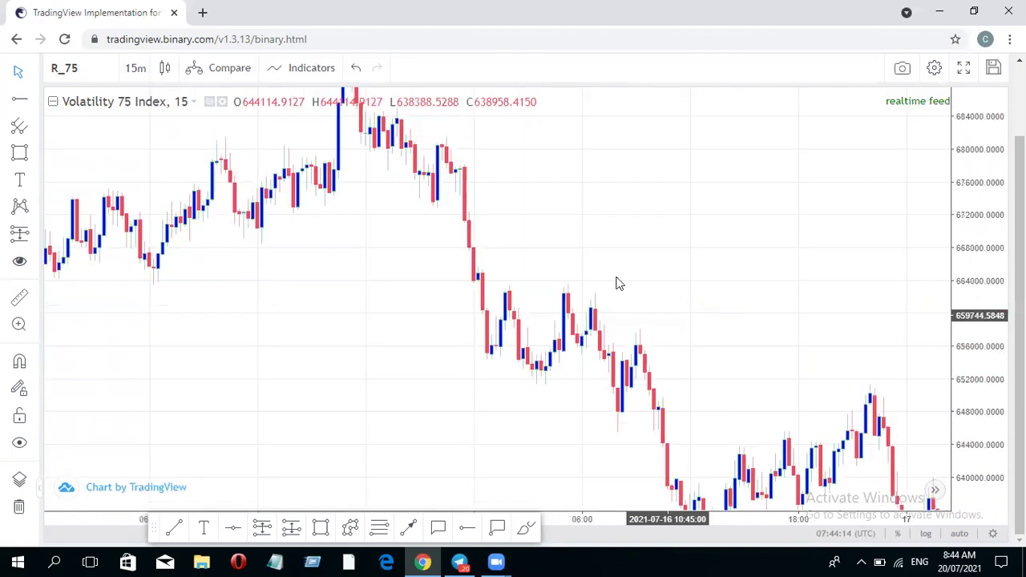
drag(548, 232, 559, 236)
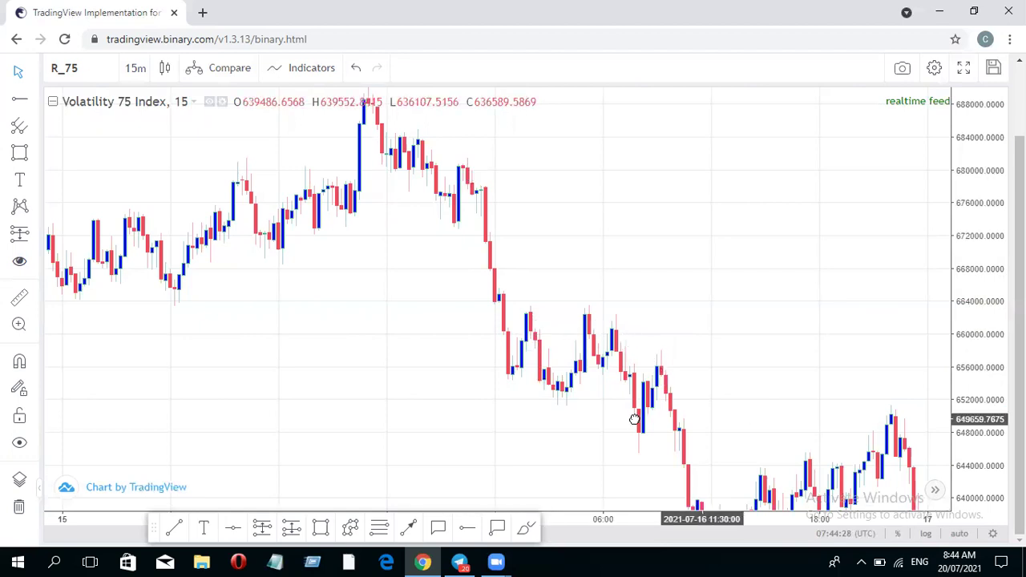
drag(658, 384, 427, 353)
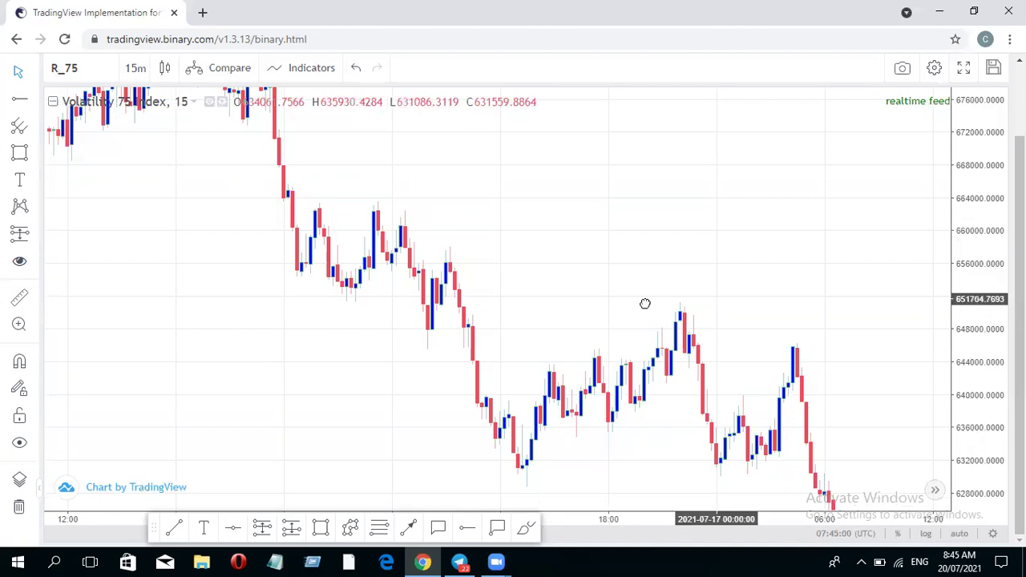
drag(558, 294, 481, 289)
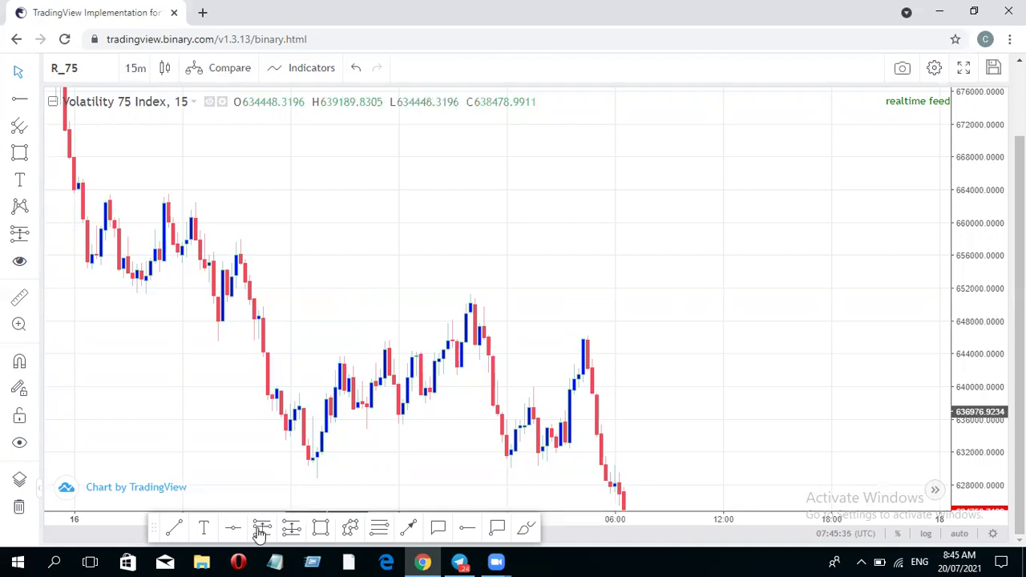
- Draw a Fibonacci retracement from the swing high near 657200 down to the later low near 630700
click(381, 529)
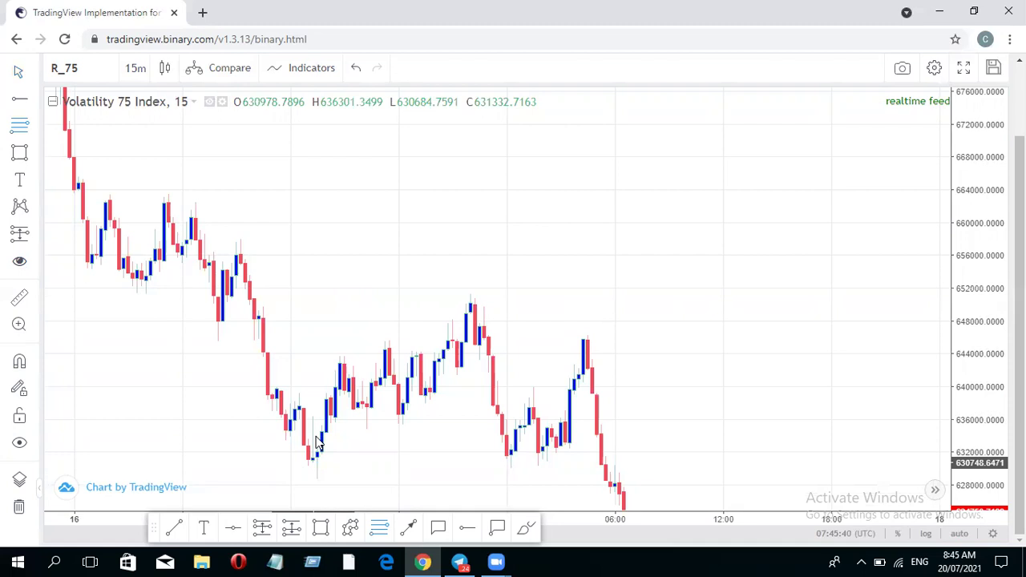
click(313, 461)
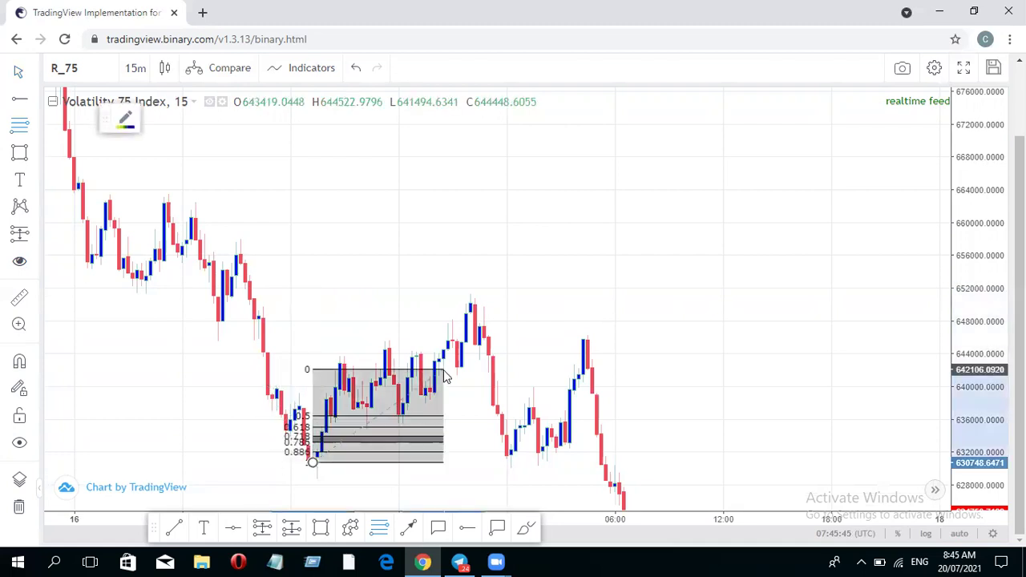
click(468, 505)
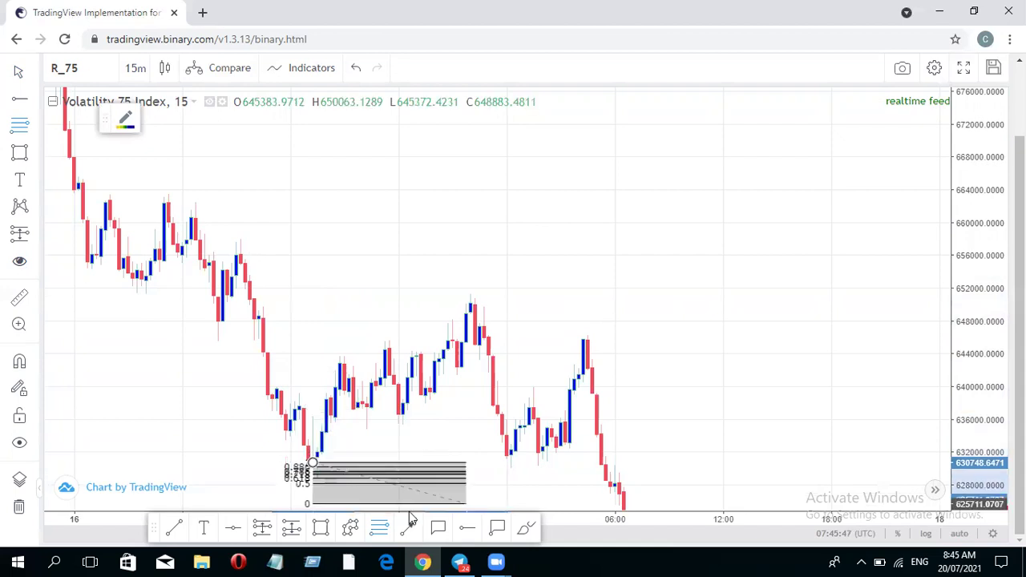
click(394, 483)
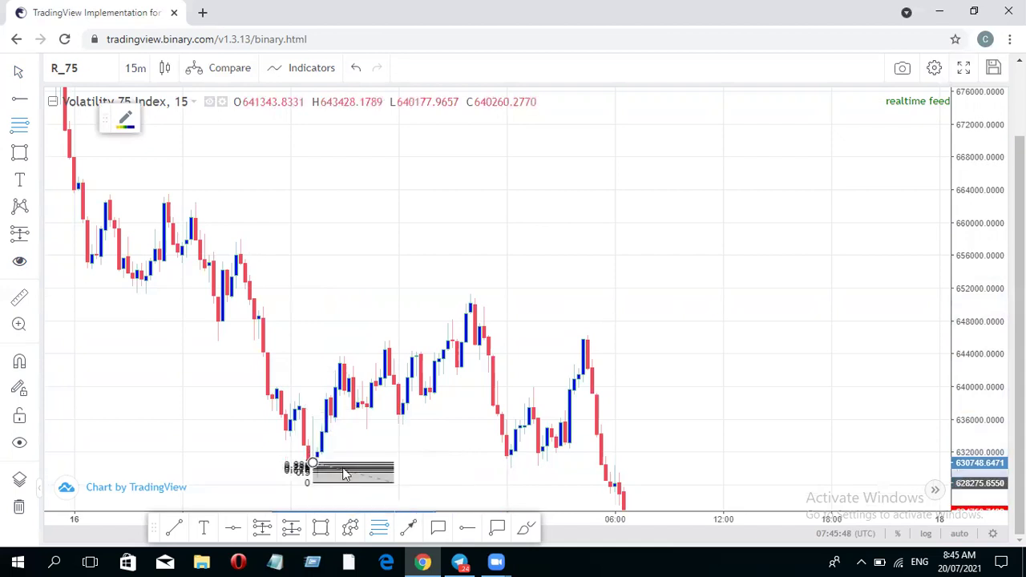
click(394, 482)
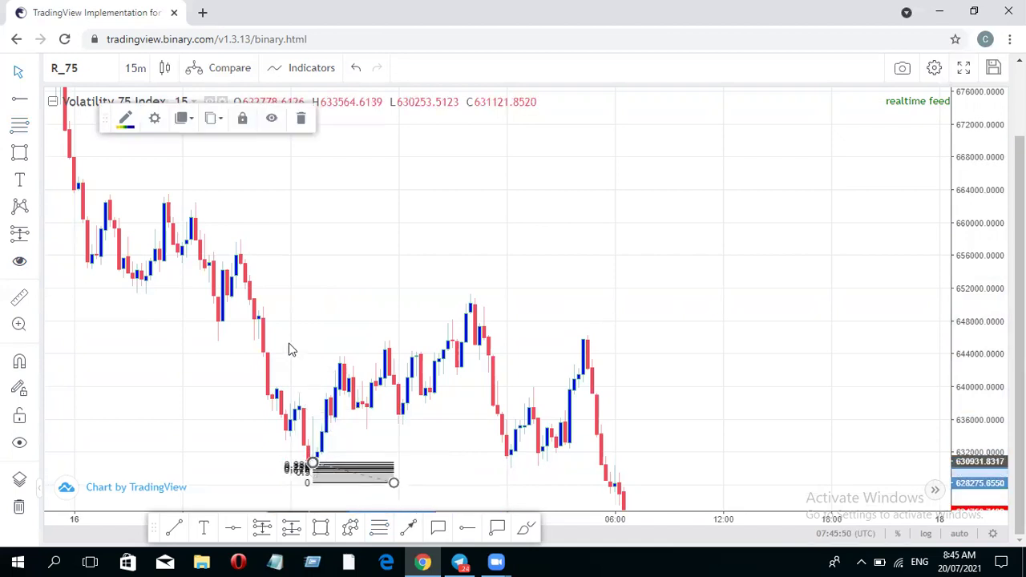
click(253, 271)
drag(233, 250, 232, 245)
drag(402, 480, 442, 458)
drag(507, 469, 519, 465)
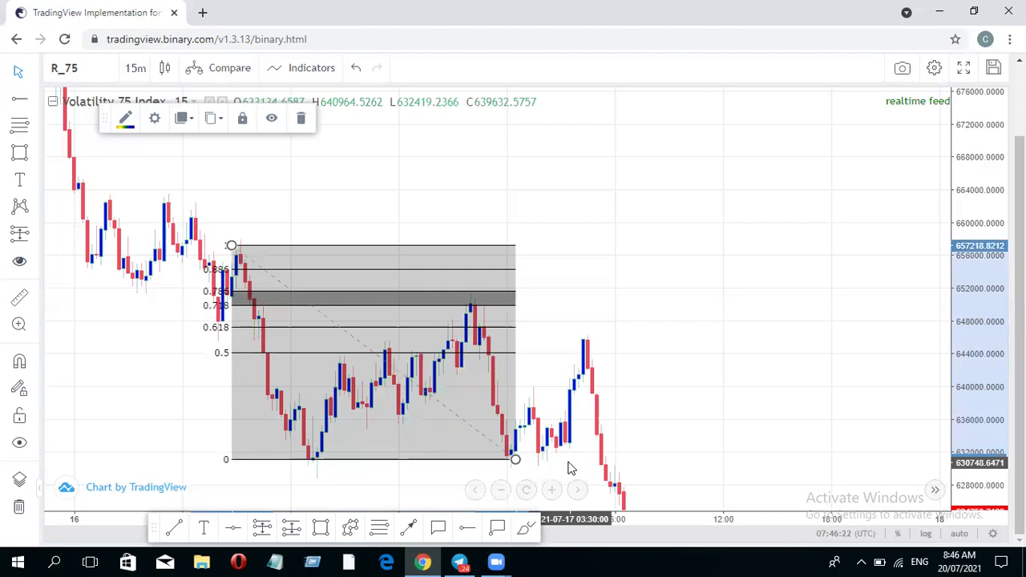
- Add a text note right of the retracement headed 'IMPORTANCE OF PRICE FRACTAL NATURE'
click(206, 529)
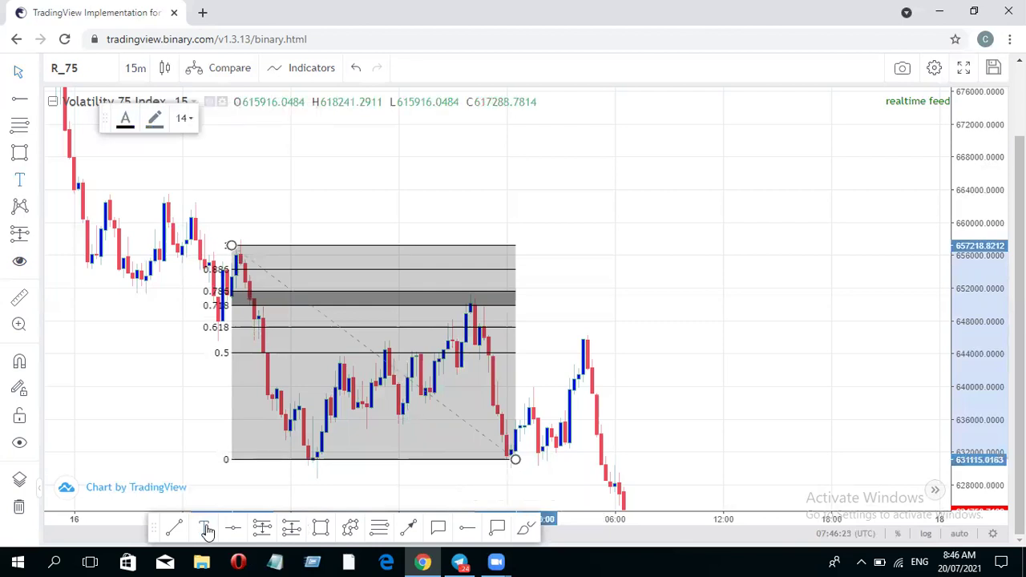
click(607, 242)
key(BackSpace)
text(IMPORTANCE OF PRI)
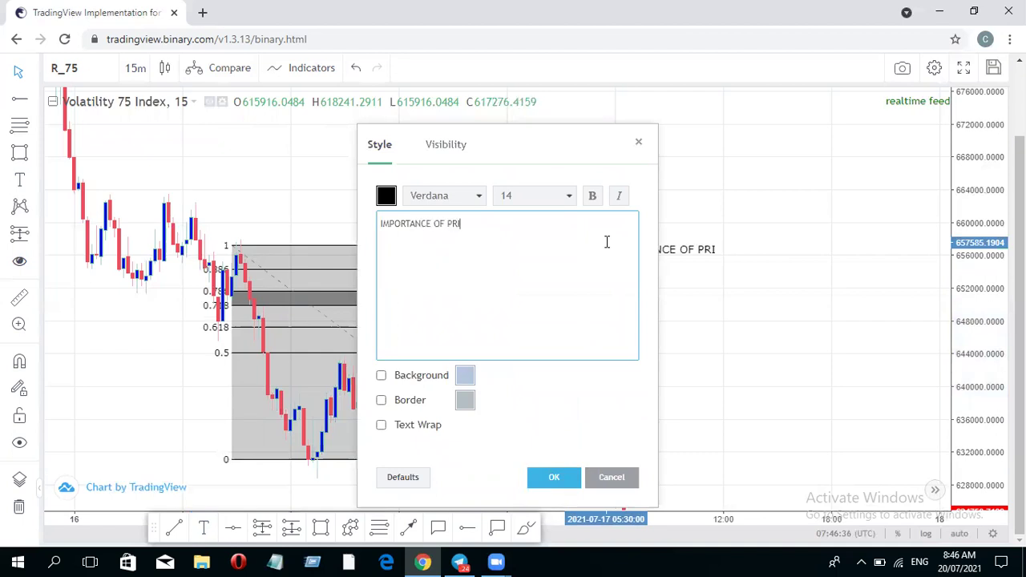
text(CE FRACTAL NATURE)
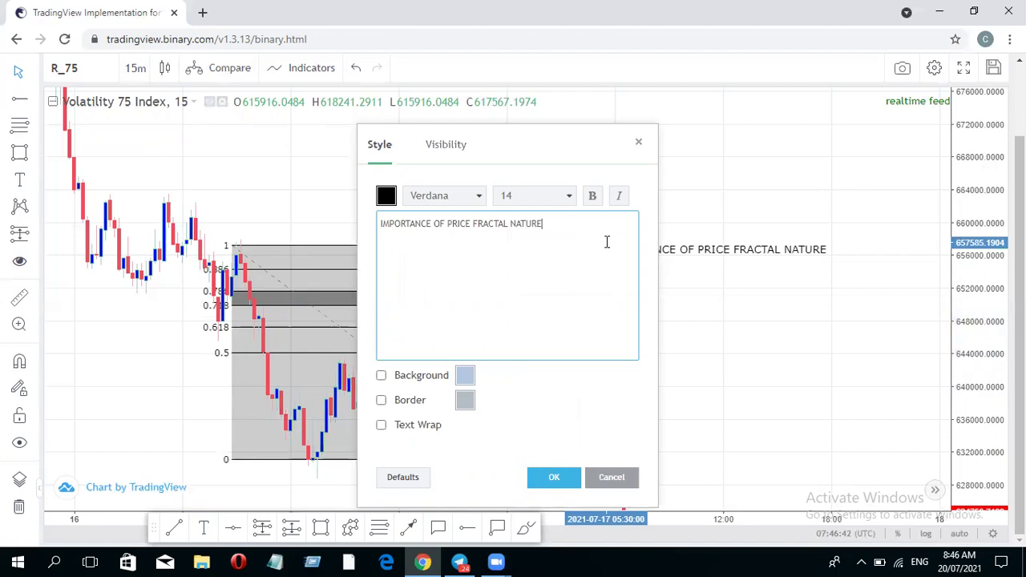
- Add point '1. YOU CAN TRADE WITH THE TIMEFRAME OF YOUR CHOICE', correcting the typos
key(Return)
text(1. YOU CAN)
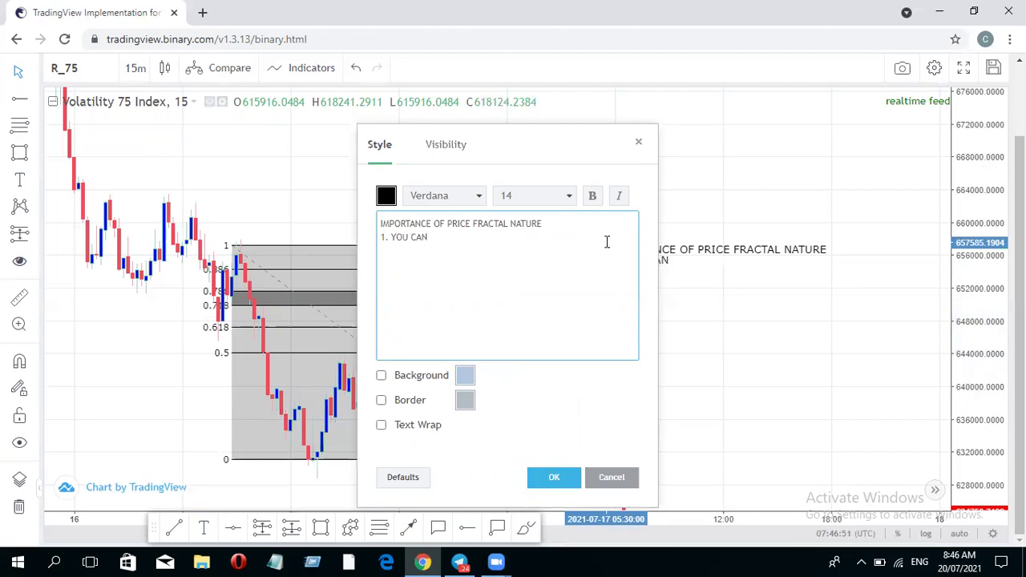
text( TRADE W)
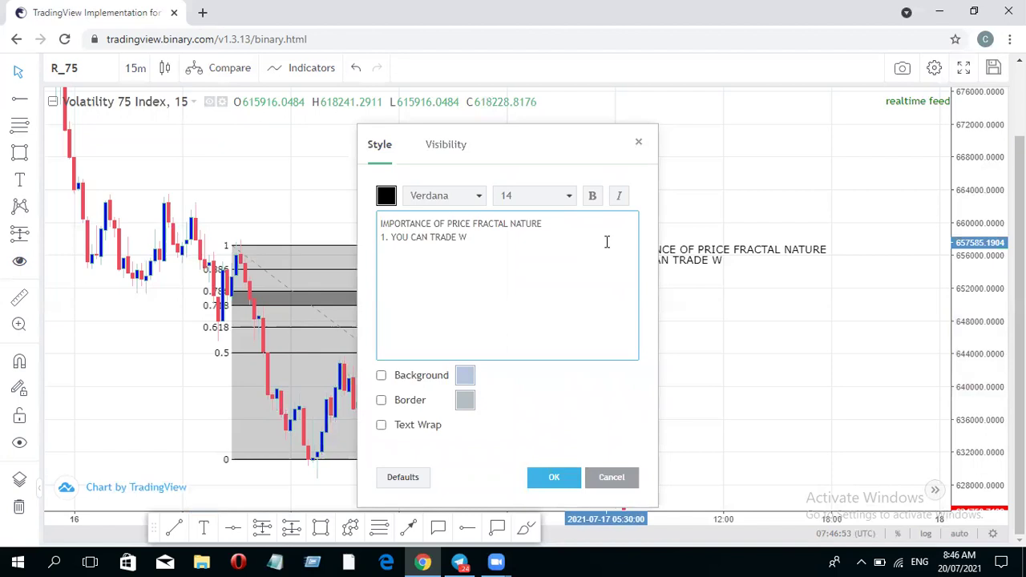
text(ITH THE T)
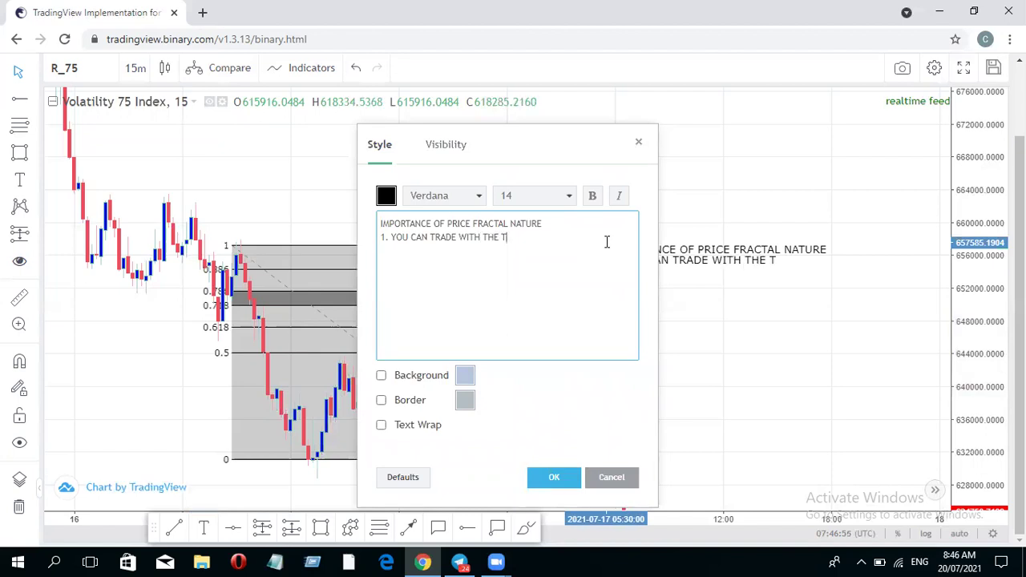
text(IMEFR)
text(ANNM)
text(E)
key(BackSpace)
key(BackSpace)
key(BackSpace)
key(BackSpace)
text(ME OF YOUR)
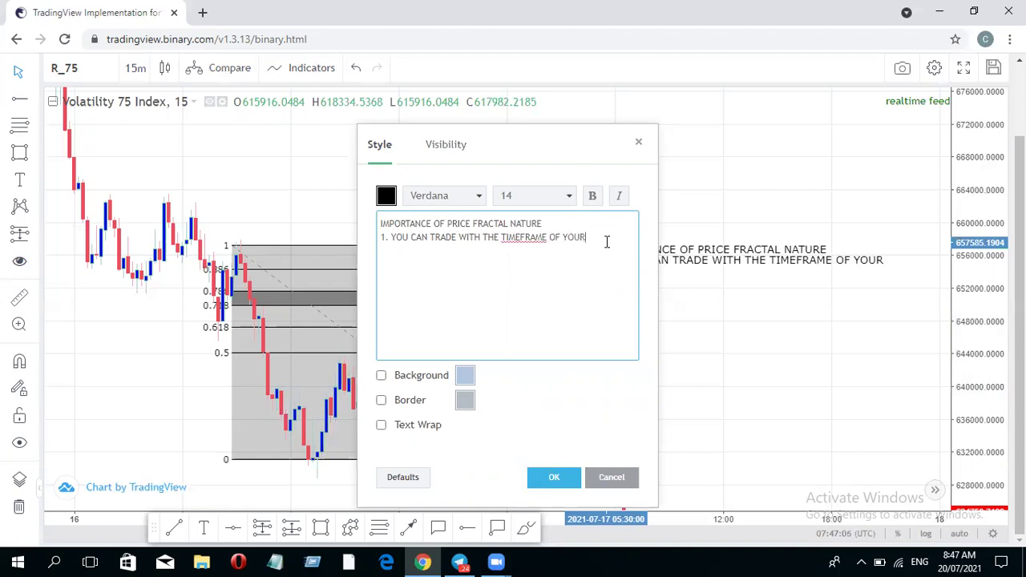
text( CHOICE)
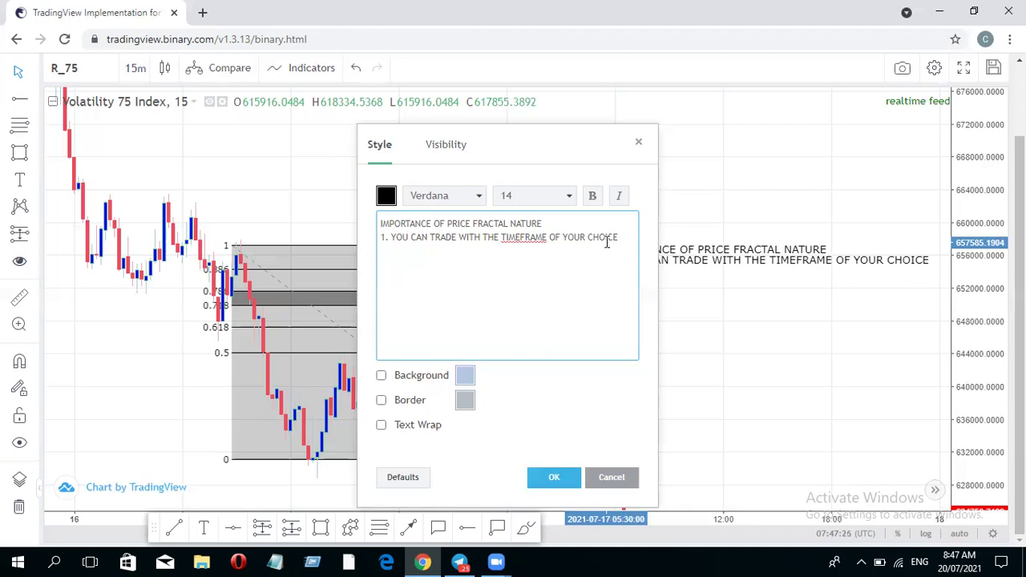
- Add point '2. YOU CAN TRADE WITH THE TIMEFRAME MOST SUITABLE FOR YOUR ACTIVITIES', fixing WIT and ACTIVTIES
text(2. YOU CAN TRADE WIT)
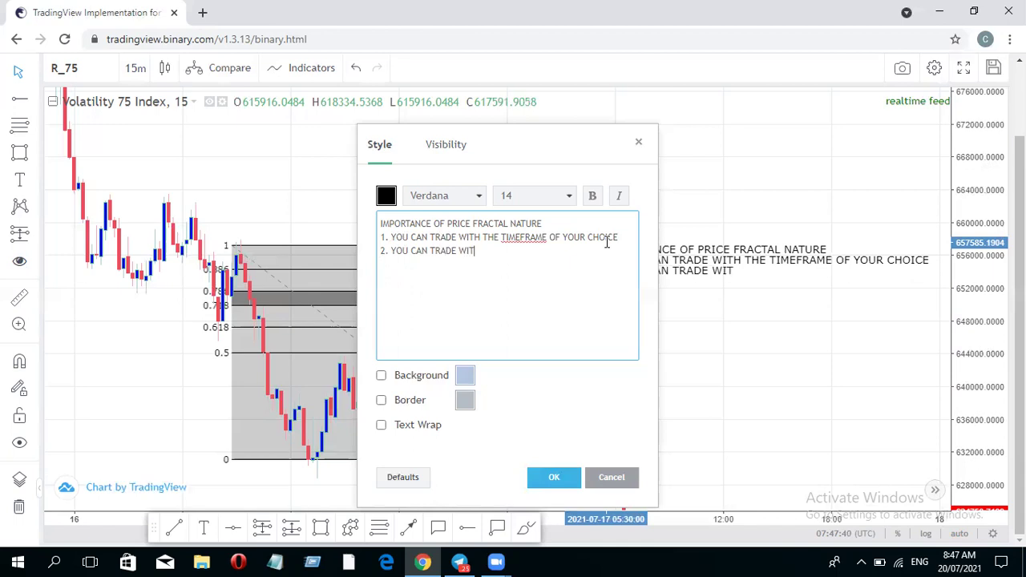
text( THE T)
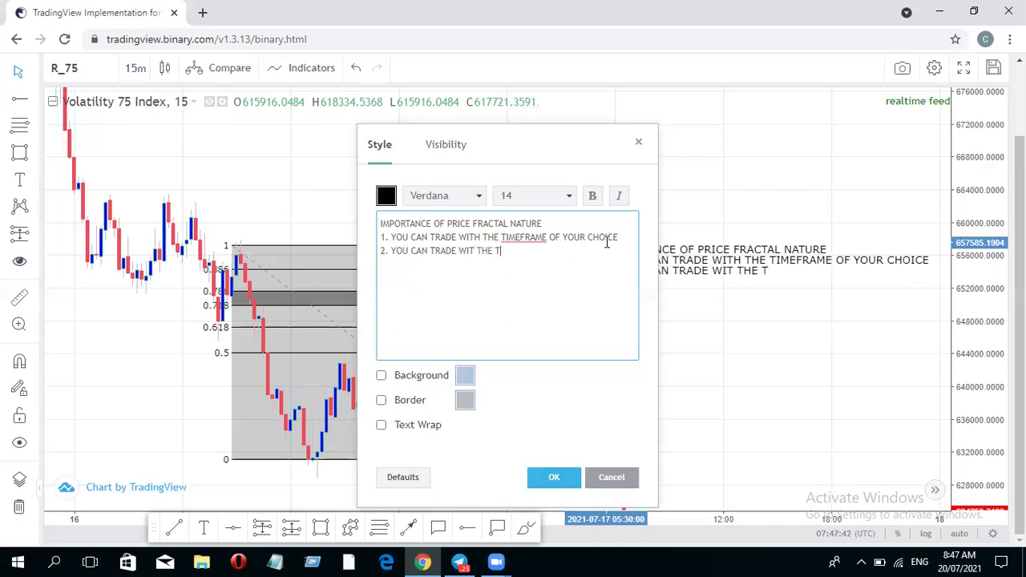
text(IMEFRAME MOST SUITABLE)
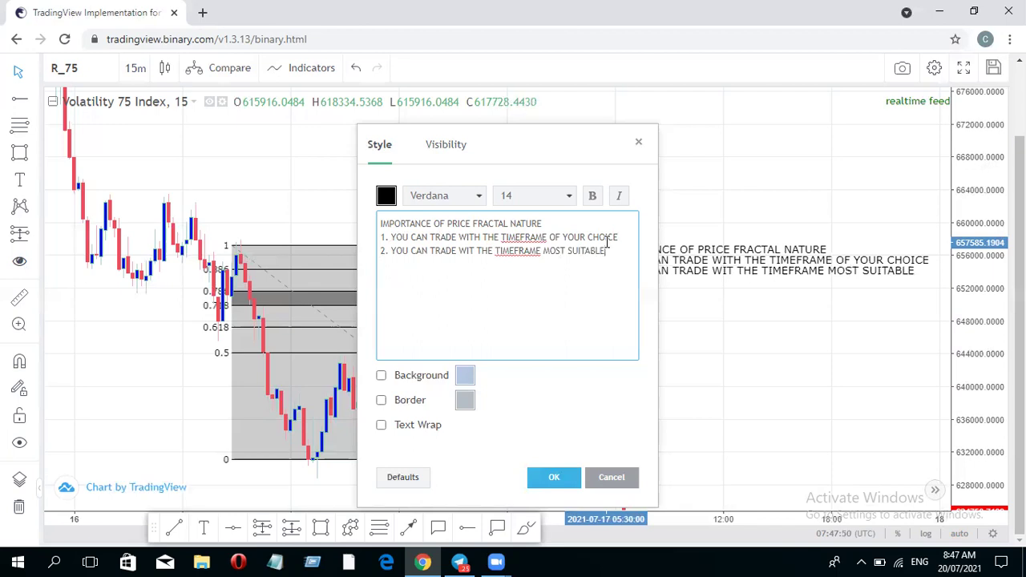
text( FOR YOUR ACTIVTIES)
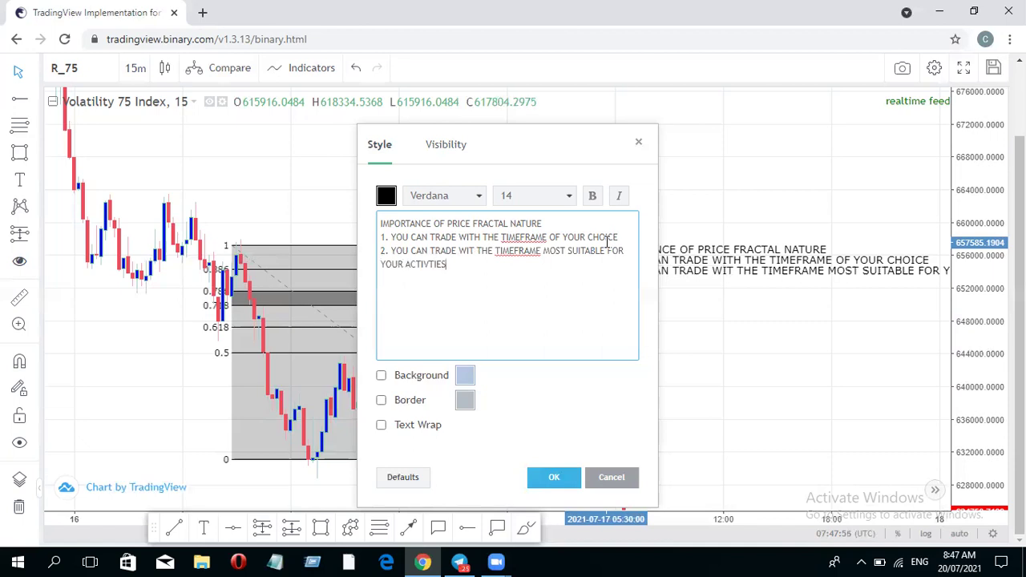
click(427, 264)
text(I)
click(476, 253)
text(H)
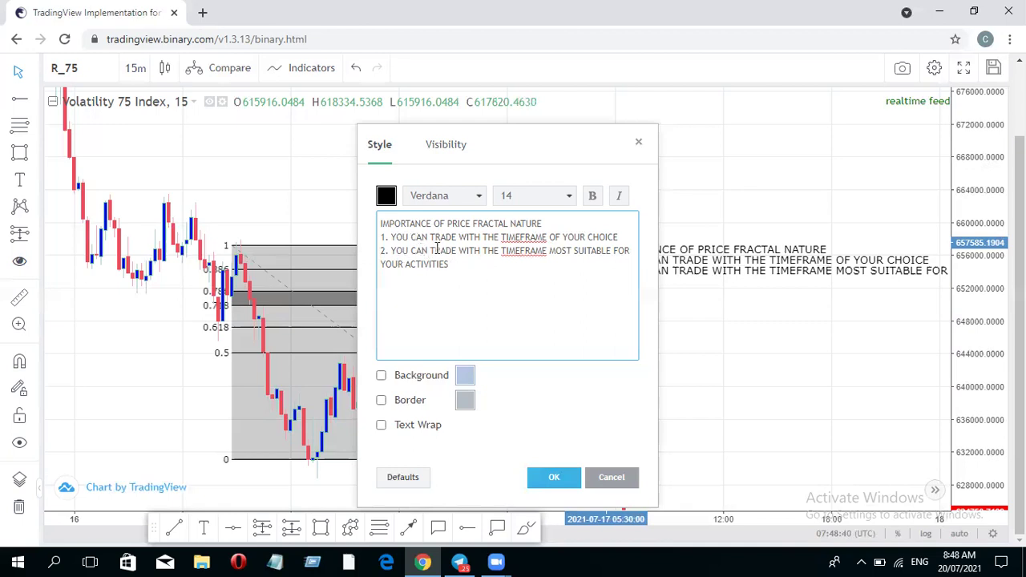
- Add point '3. IT GIVES LITTLE DRAWDOWN ENTRIES', correcting LITLLE to LITTLE
click(463, 273)
key(Return)
text(3. IT GIVES)
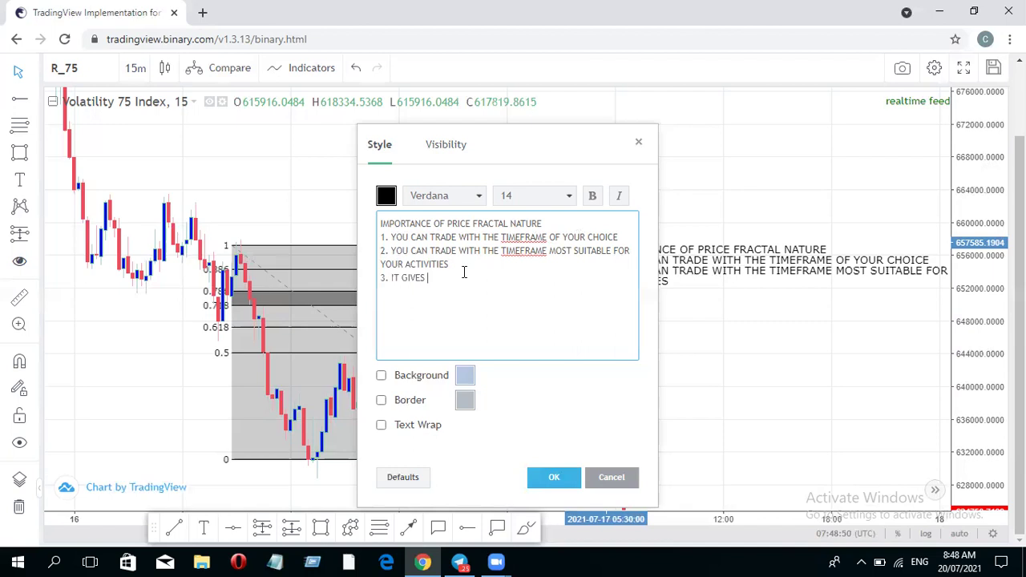
text( LITLLE DRAWDOWN ENTRIES)
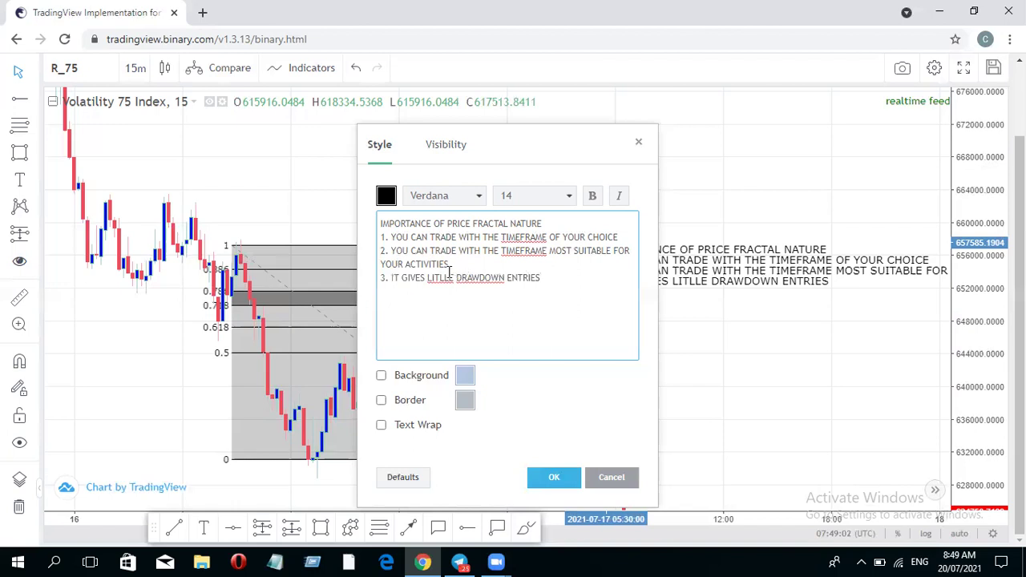
click(445, 279)
key(BackSpace)
text(T)
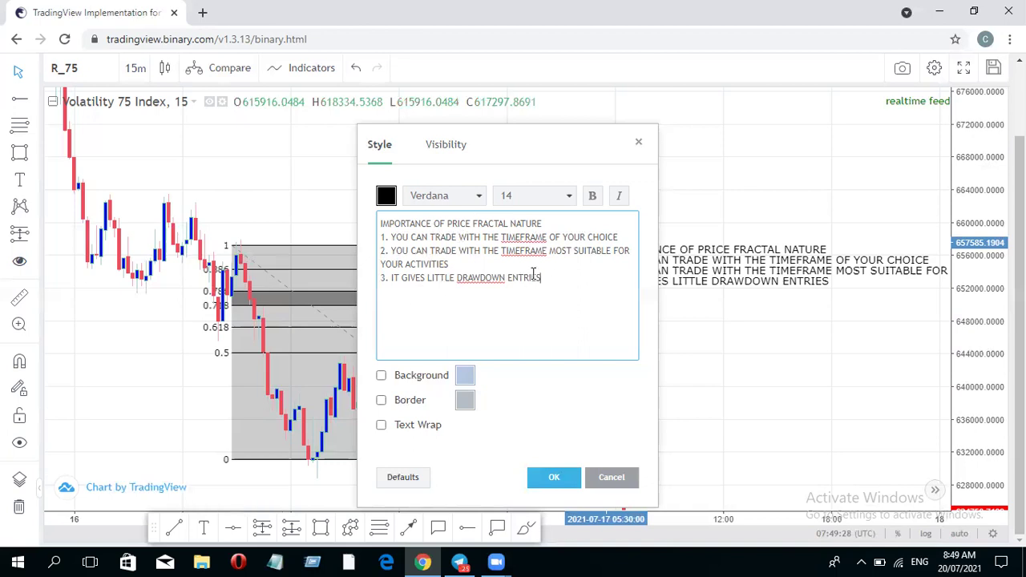
- Add point '4. IT HELPS YOU KNOW THE MAJOR MOVE OF THE MARKET' and confirm the note
key(Return)
text(4. IT HELPS YOU)
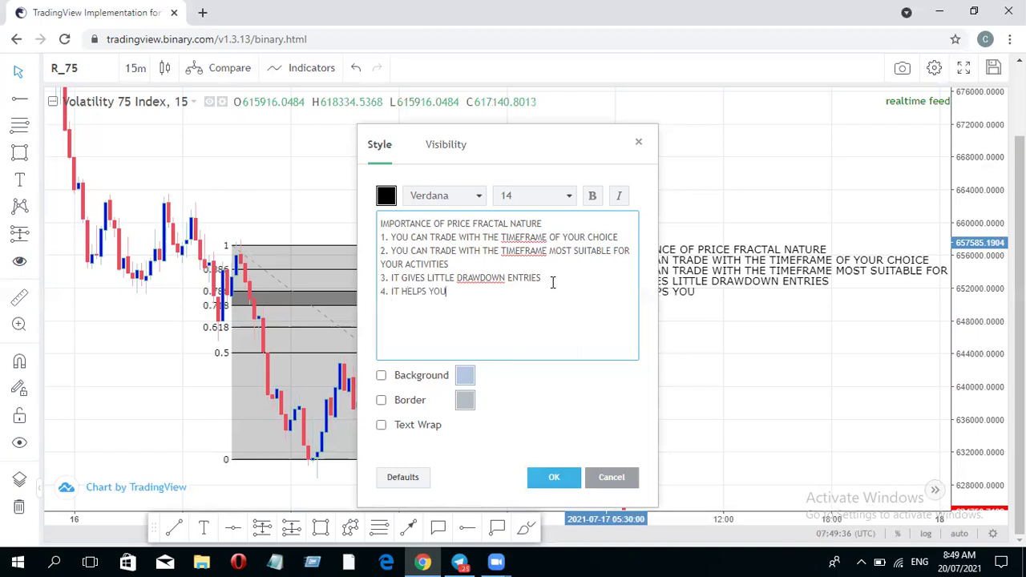
text( KNOW THE MAJOR MOVE OF)
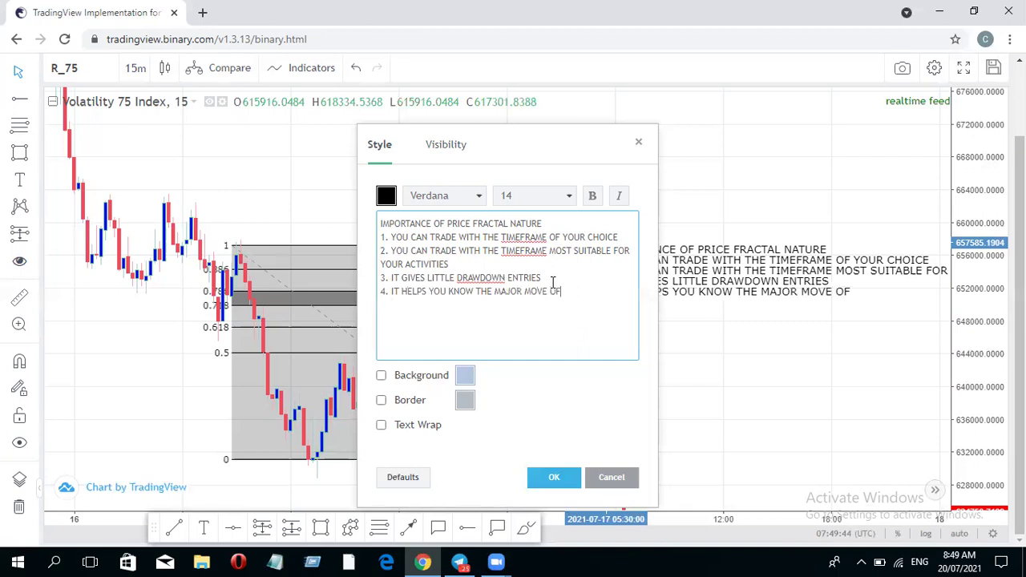
text( THE MARKET)
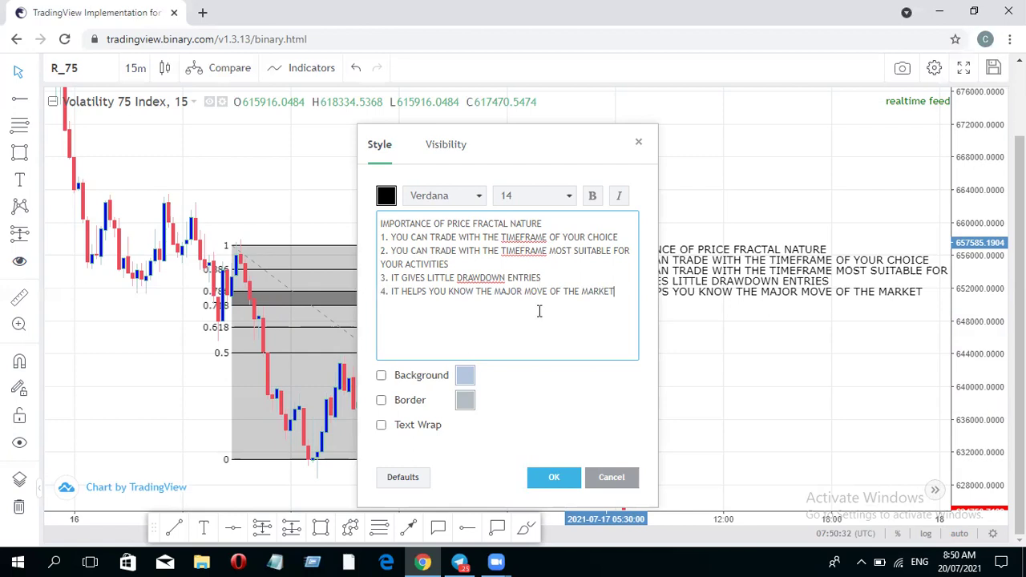
click(555, 481)
- Place a second text note reading 'NEXT CLASS : MULTIPLE TIMEFRAME ANALYSIS' and 'subscribe and like the video'
click(205, 529)
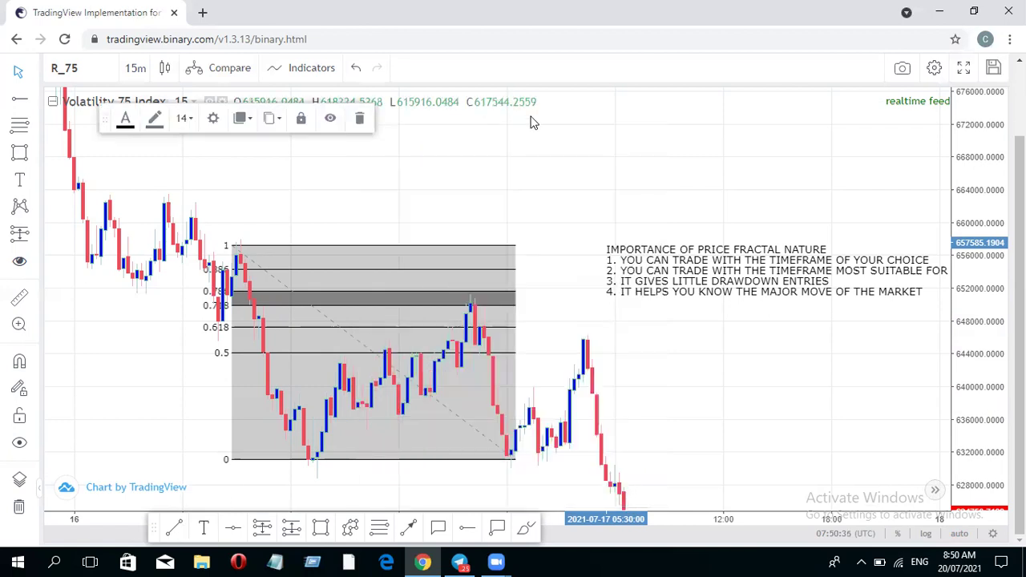
click(492, 193)
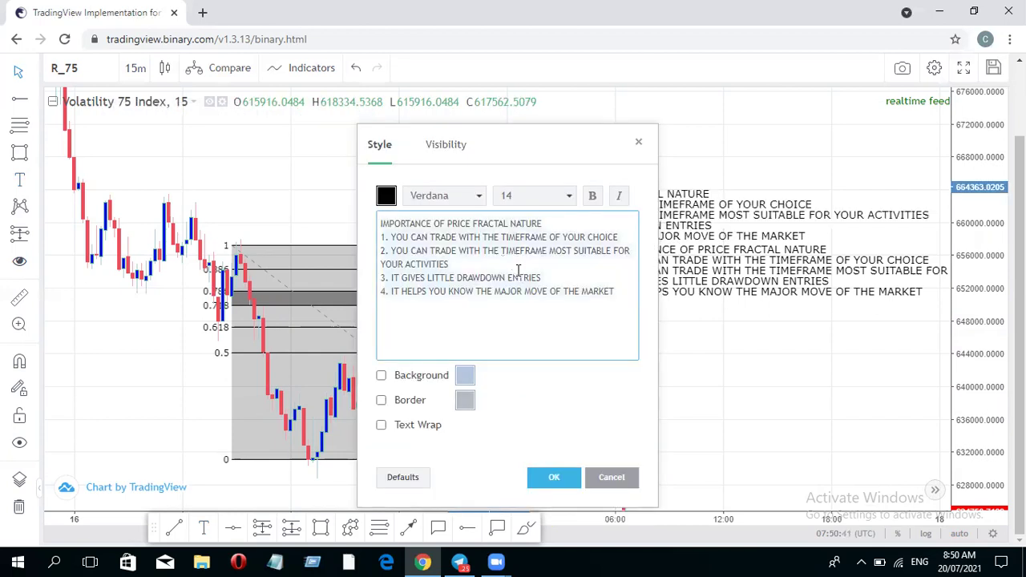
key(ctrl+a)
text(NEXT CLASS)
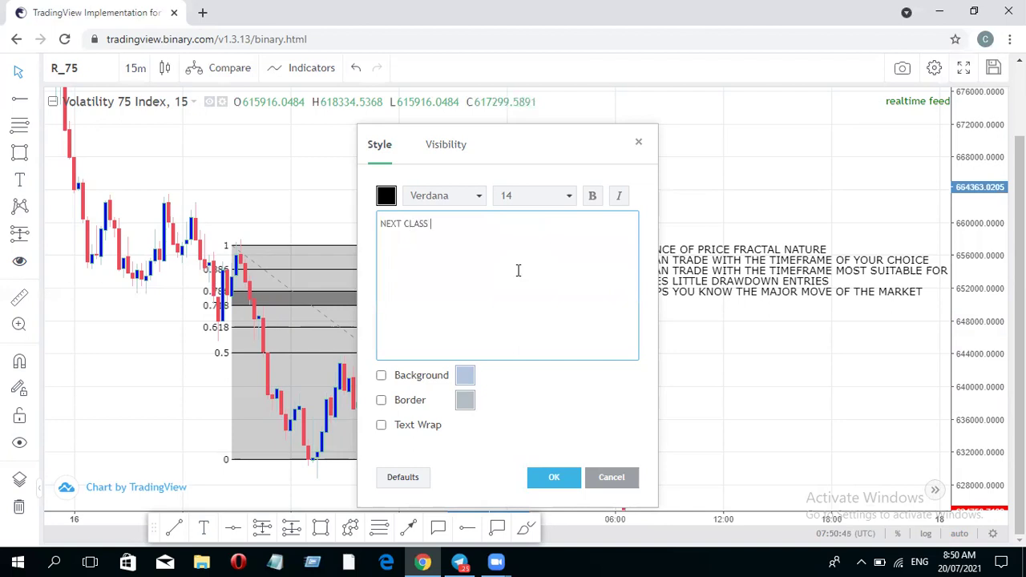
text( : MULTIPLE TIMEFRAME ANALYSIS)
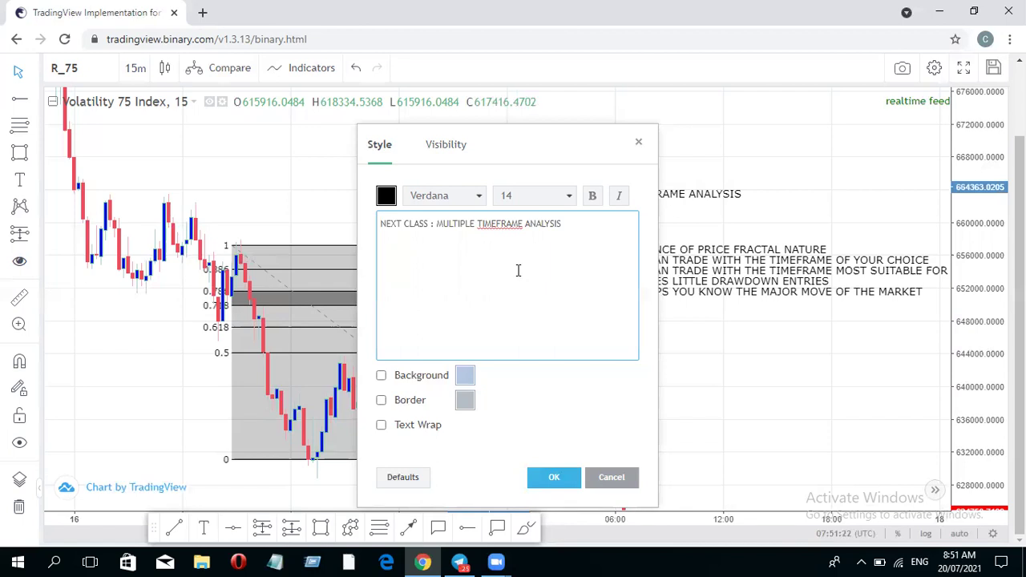
text(subscribe and like the video)
key(Return)
key(Return)
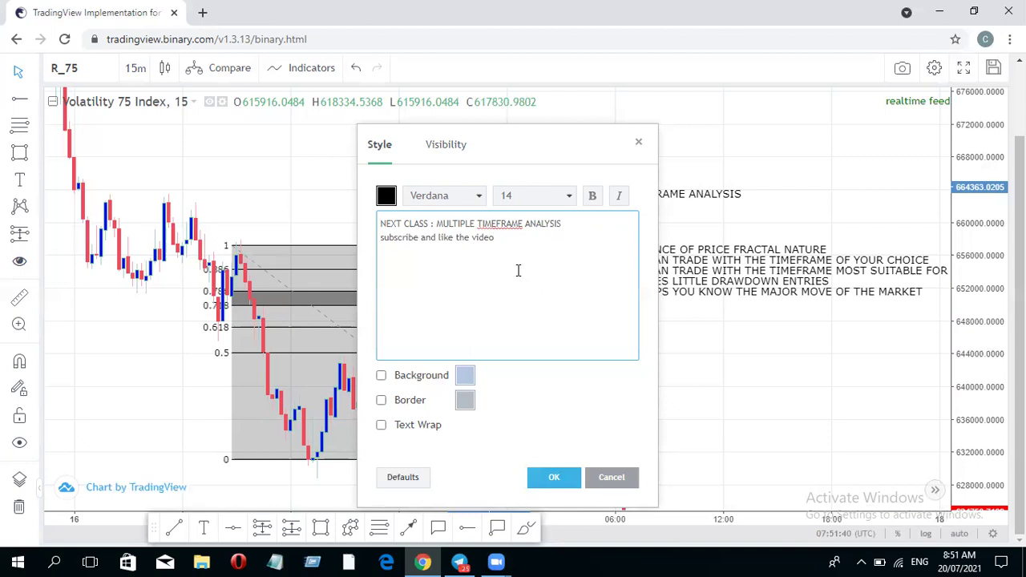
- Add the lines 'Enroll for our mentorship' and the beginner and master course list to the promo note
text(E)
text(nt)
text(oll)
text( f)
text(or)
text( ou)
text(r m)
text(en)
text(to)
text(rs)
text(hi)
text(p)
key(Return)
text(Brg)
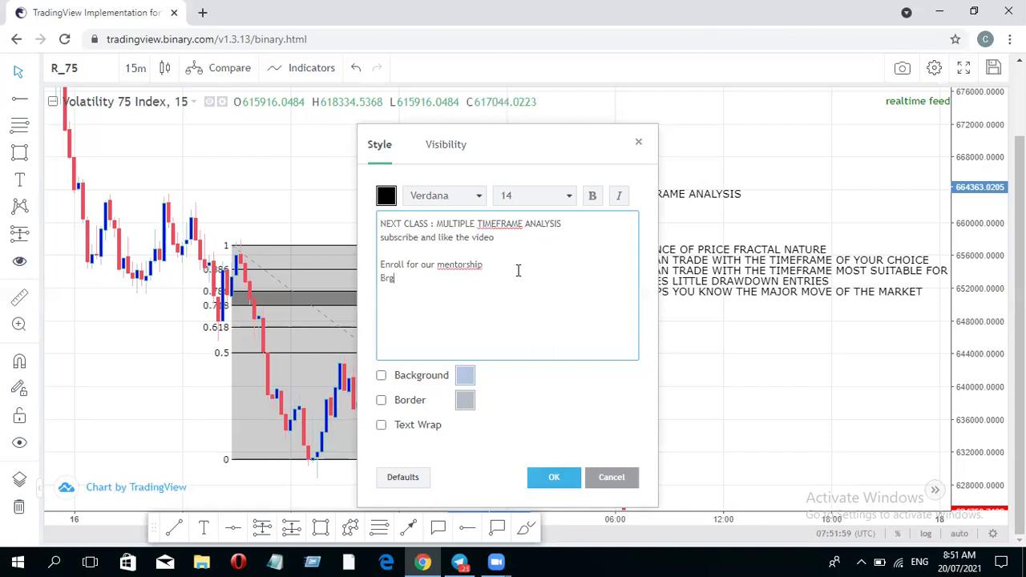
text(inner ourse)
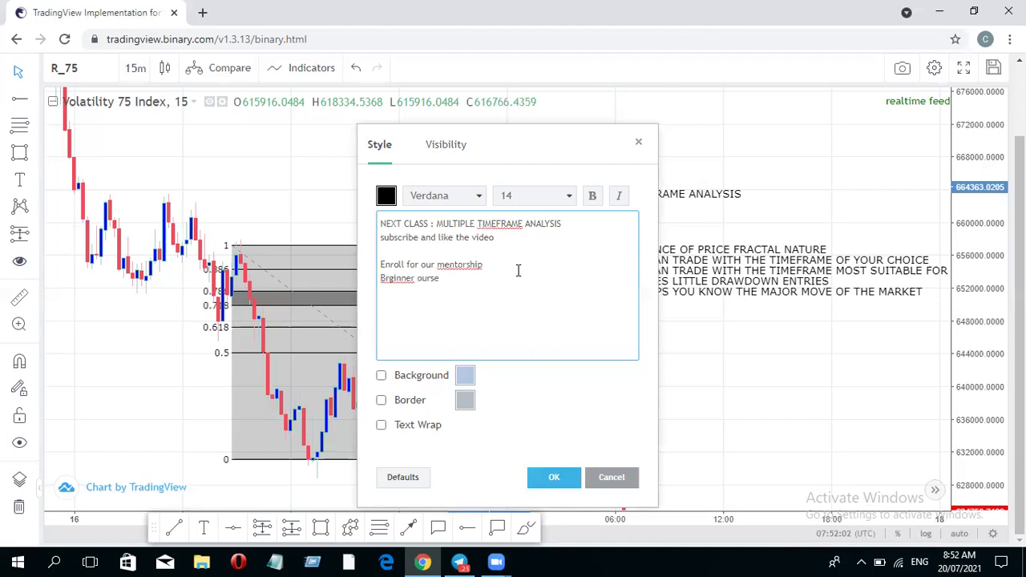
text(, master course)
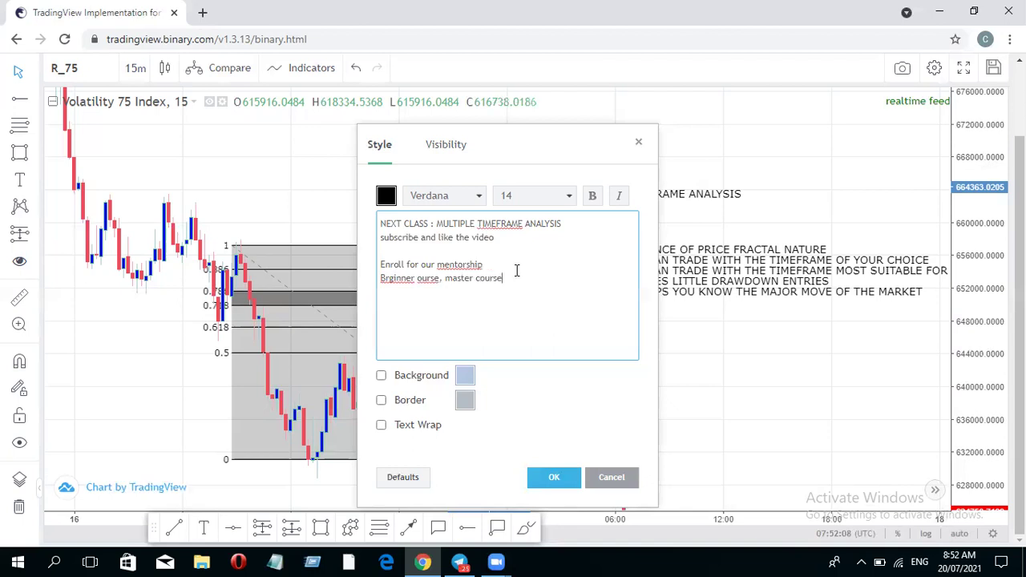
- Correct the course line from 'Brginner ourse' to 'Begineer course, master course'
click(389, 277)
text(e)
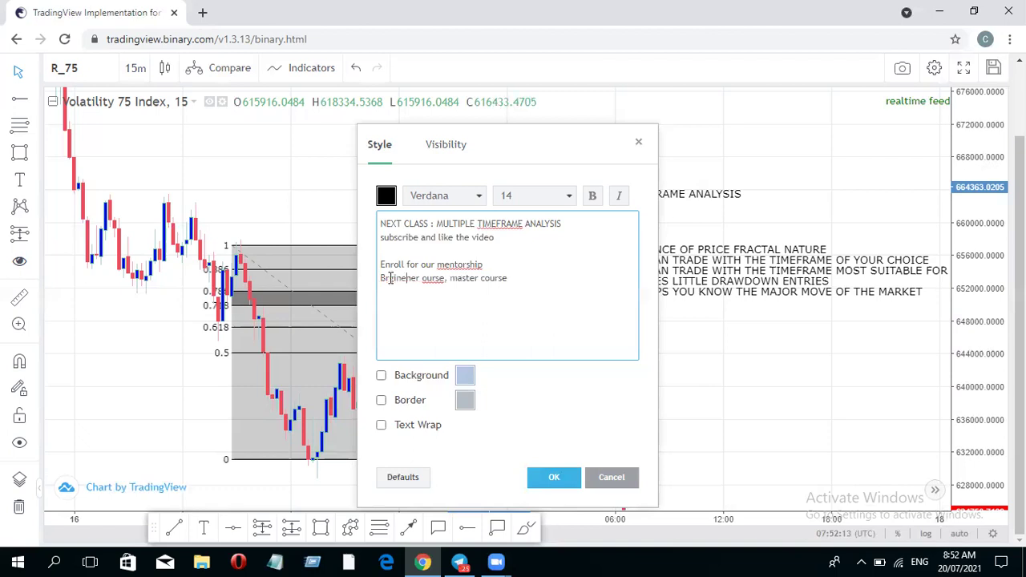
key(BackSpace)
text(e)
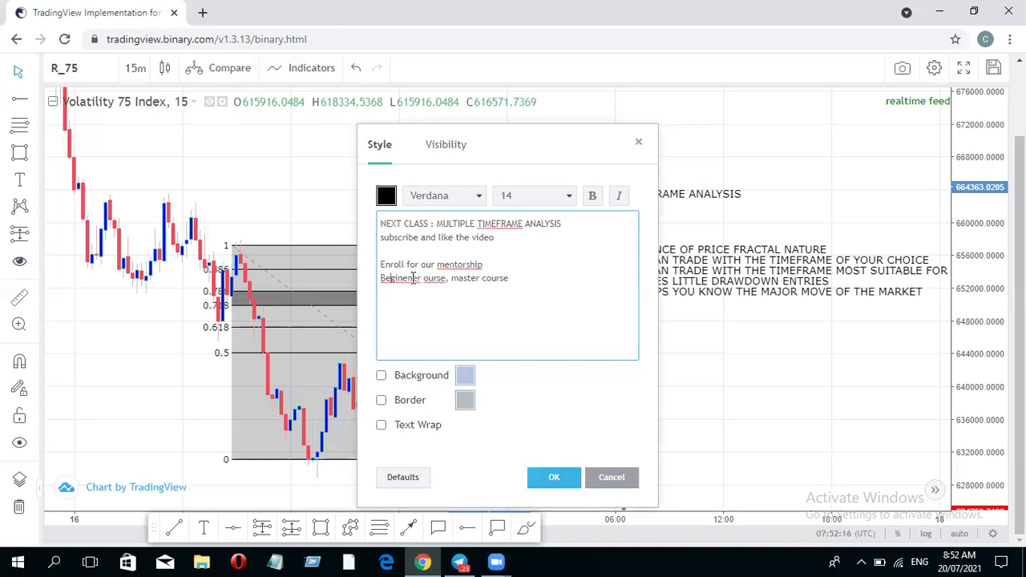
key(BackSpace)
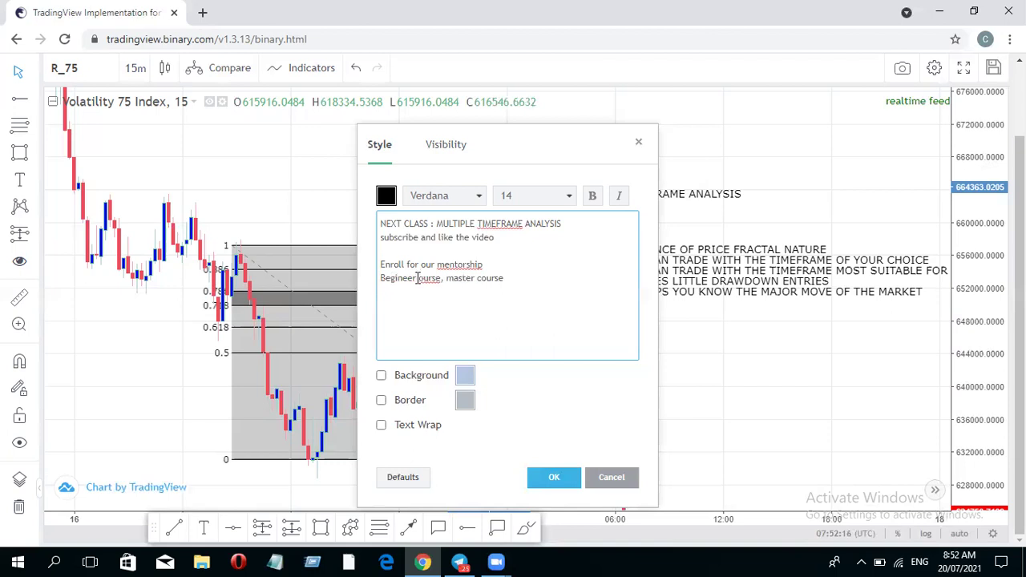
text(c)
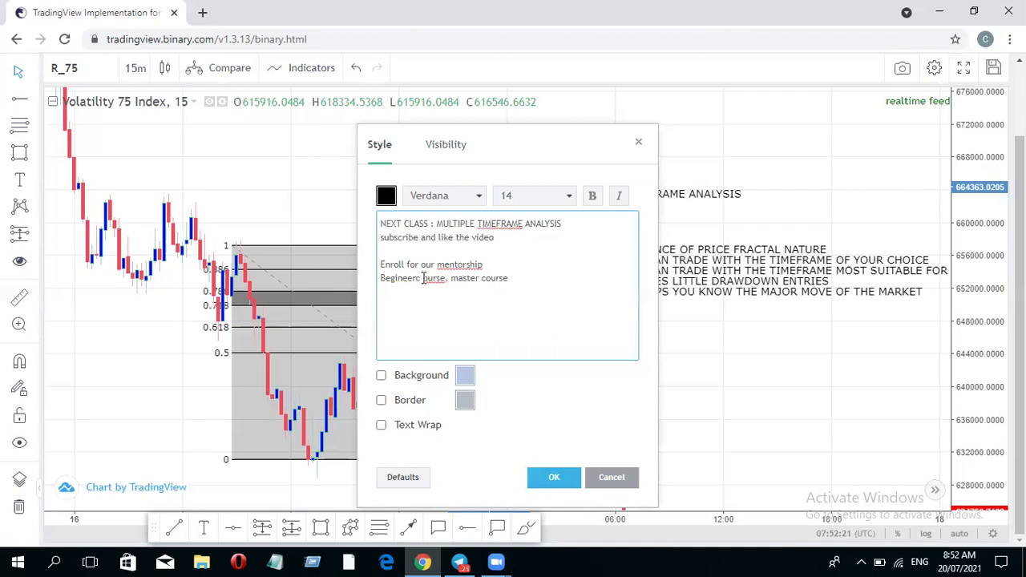
key(BackSpace)
text(c)
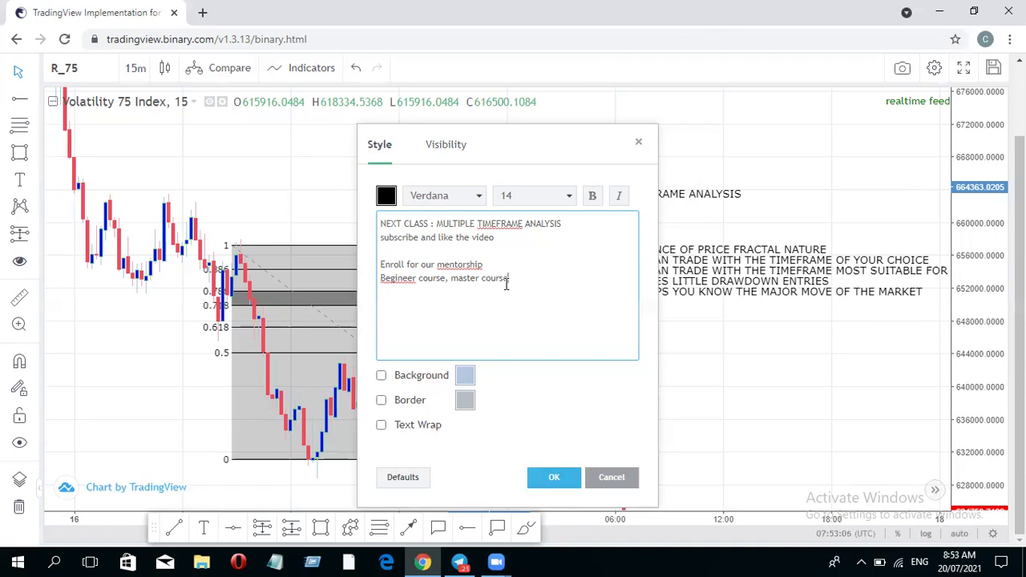
- Add 'we have started already' and 'hit the link below to register or email' with the contact e-mail
text(we have started already)
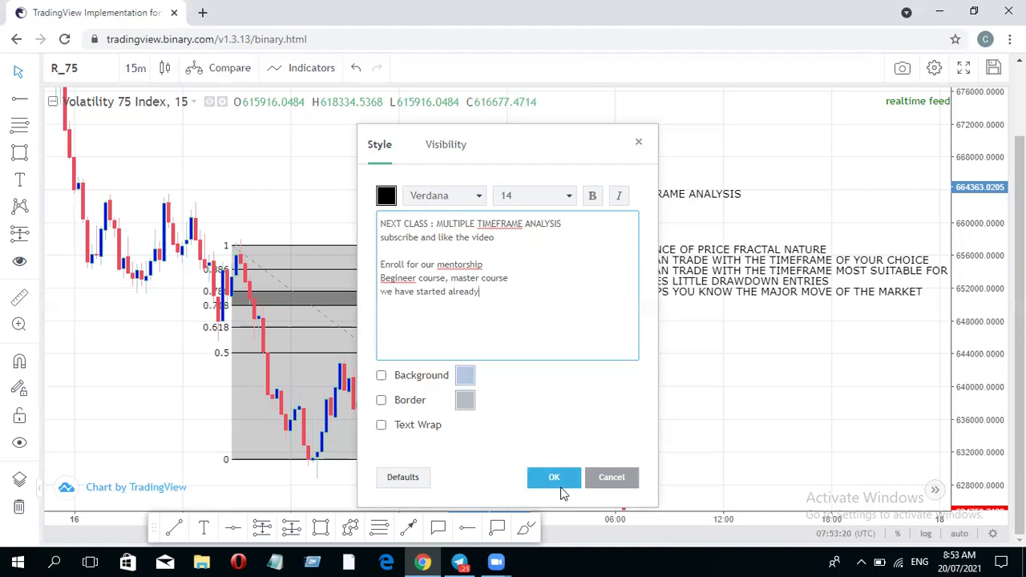
text(hit the link below to register )
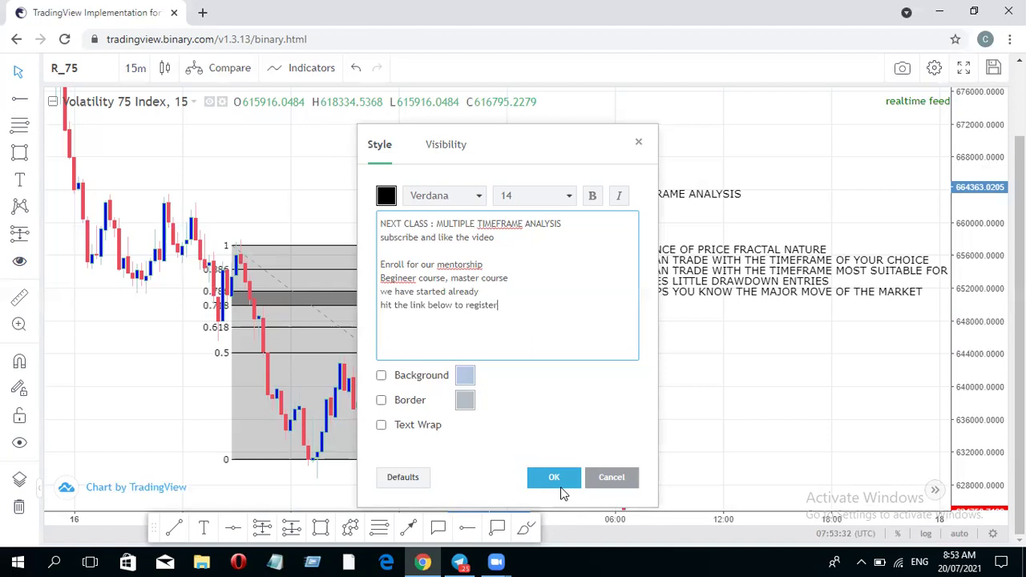
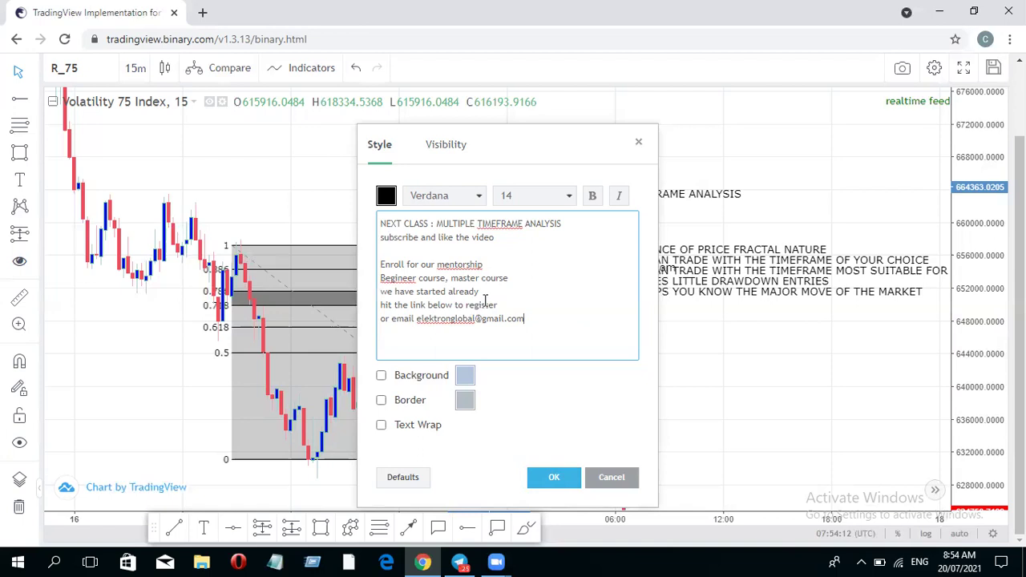
- Append ', both at discount of $60' after master course, fixing '0f' to 'of', and apply the note
click(519, 277)
text(, both at d)
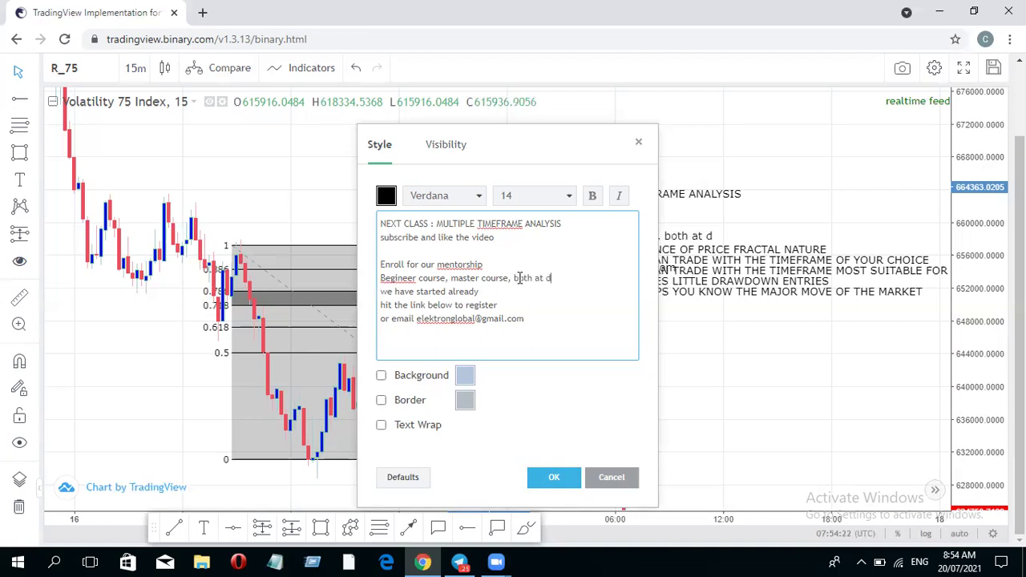
text(iscount)
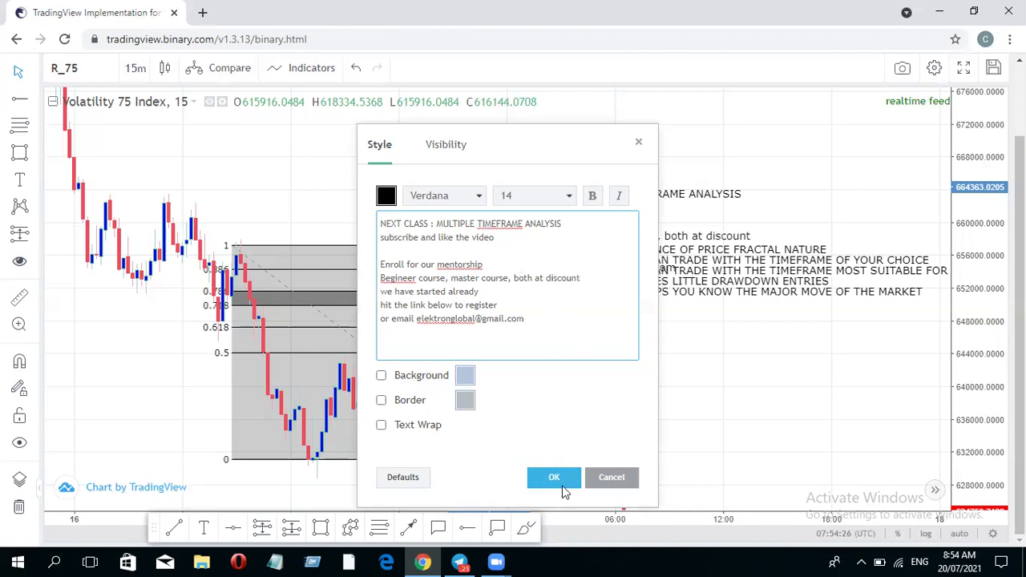
text( 0f$60)
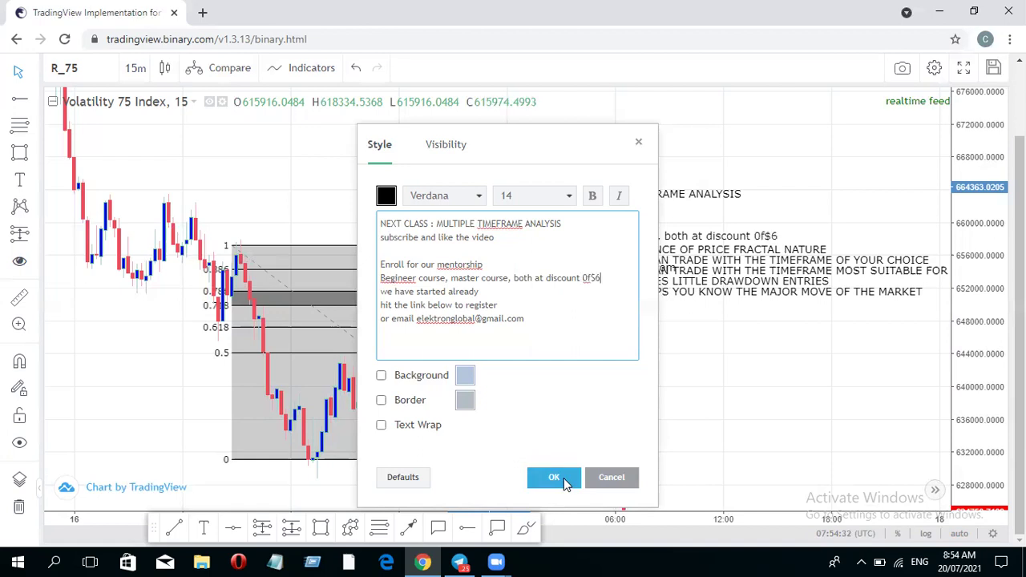
click(592, 278)
key(BackSpace)
key(BackSpace)
text(of)
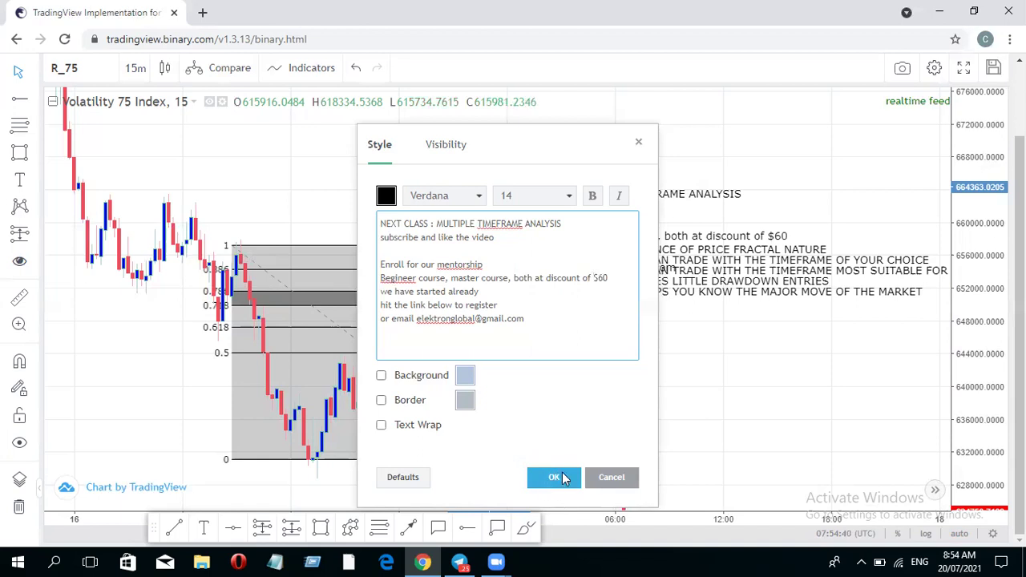
click(553, 478)
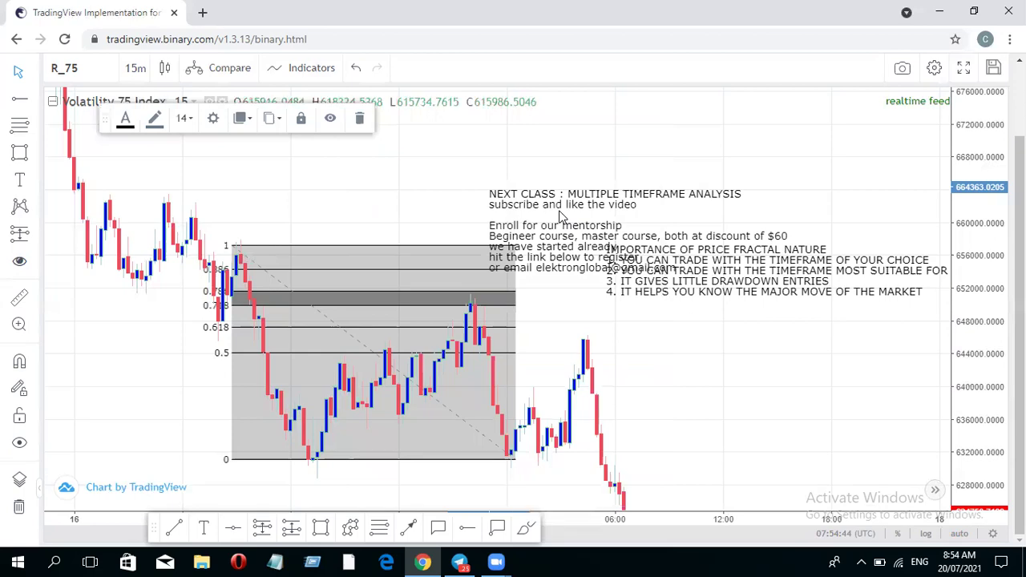